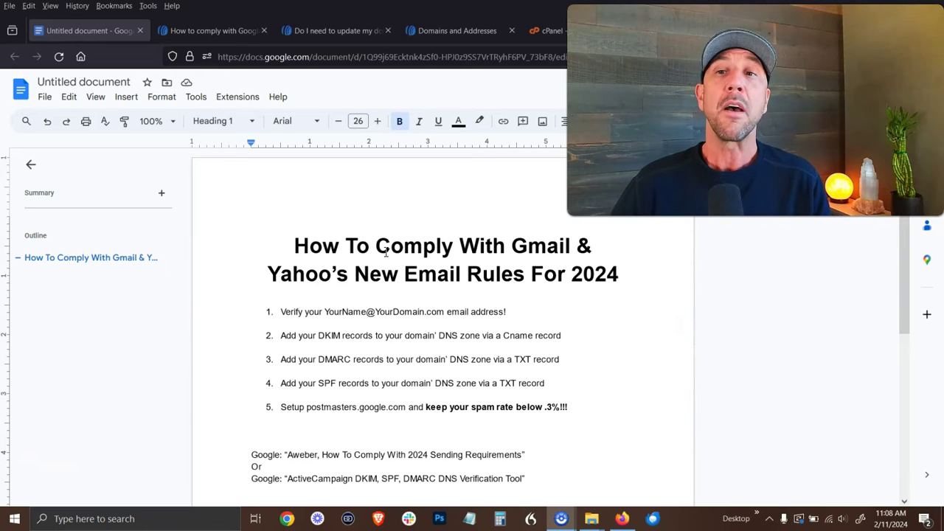
Step: Review the checklist items on verifying the custom-domain email address and adding DKIM, DMARC and SPF records
left_click_drag(283, 311, 446, 311)
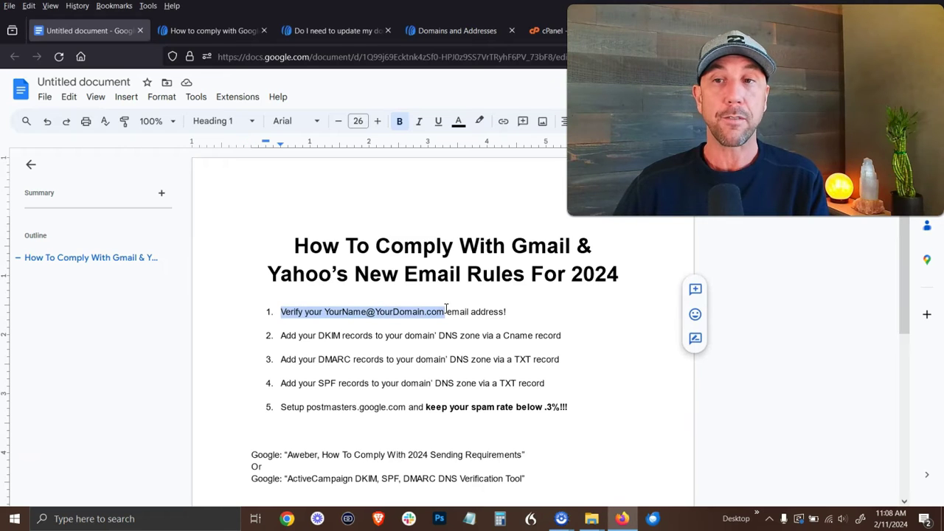
left_click(445, 311)
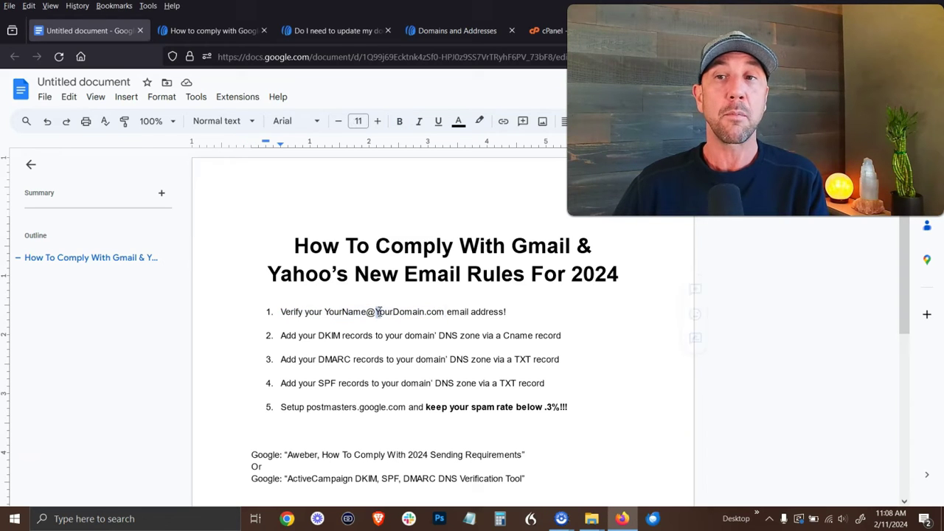
left_click_drag(376, 311, 446, 314)
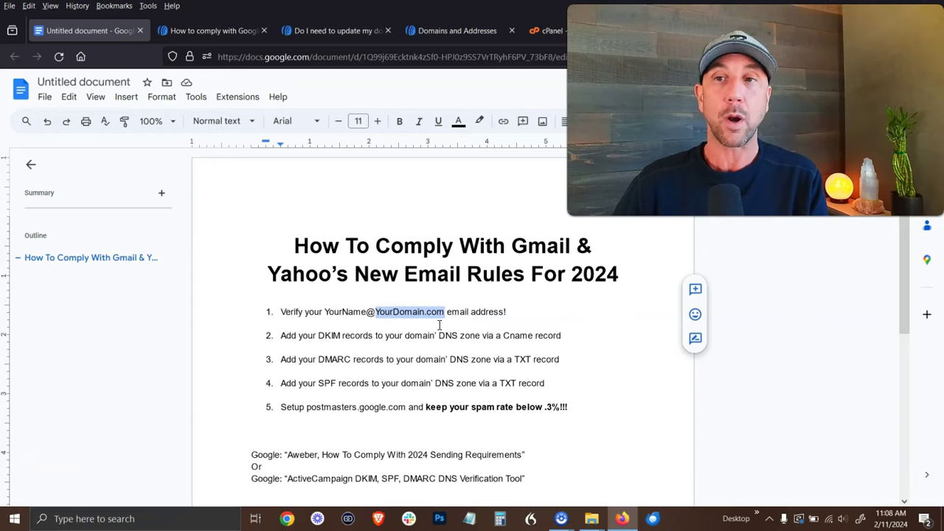
left_click(440, 324)
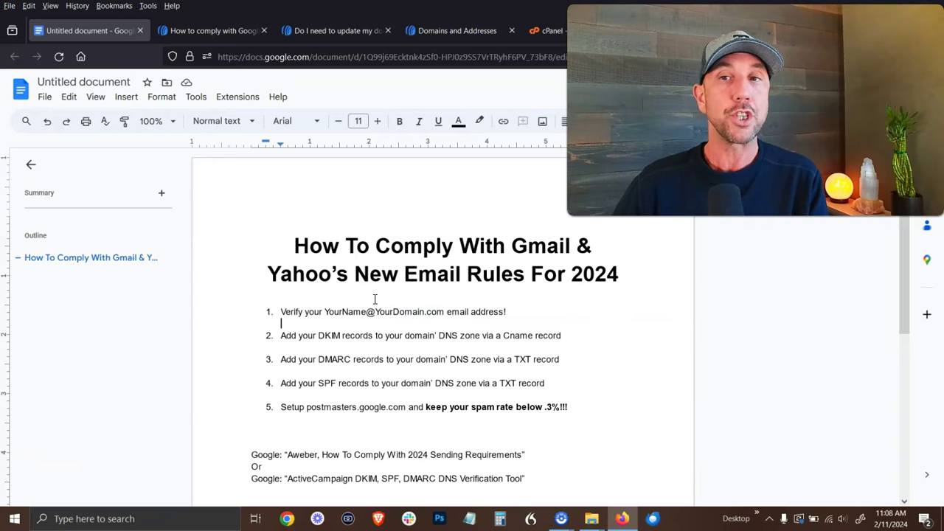
double_click(321, 336)
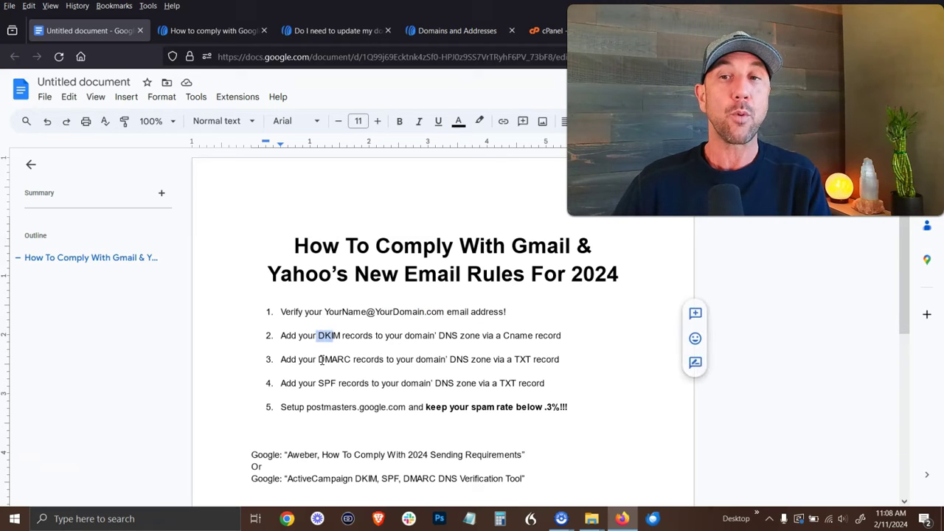
double_click(325, 360)
double_click(322, 382)
left_click(336, 338)
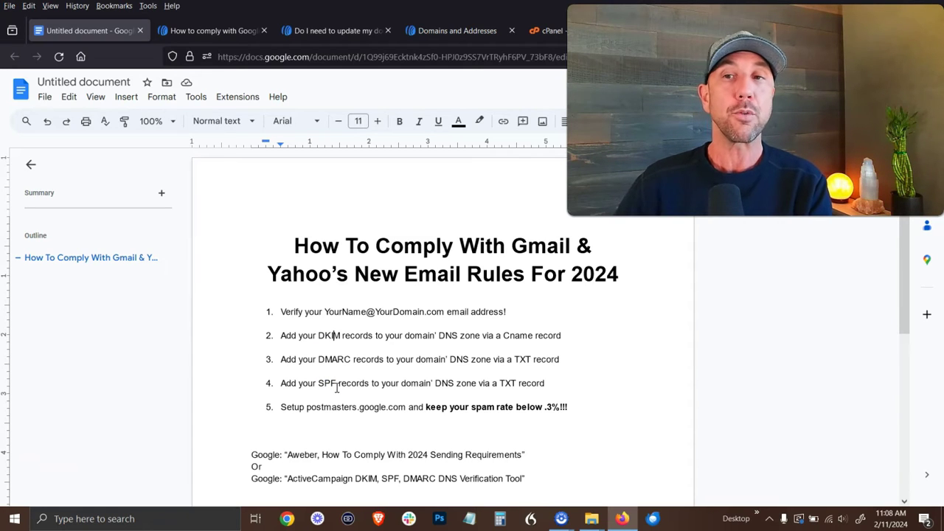
left_click(281, 371)
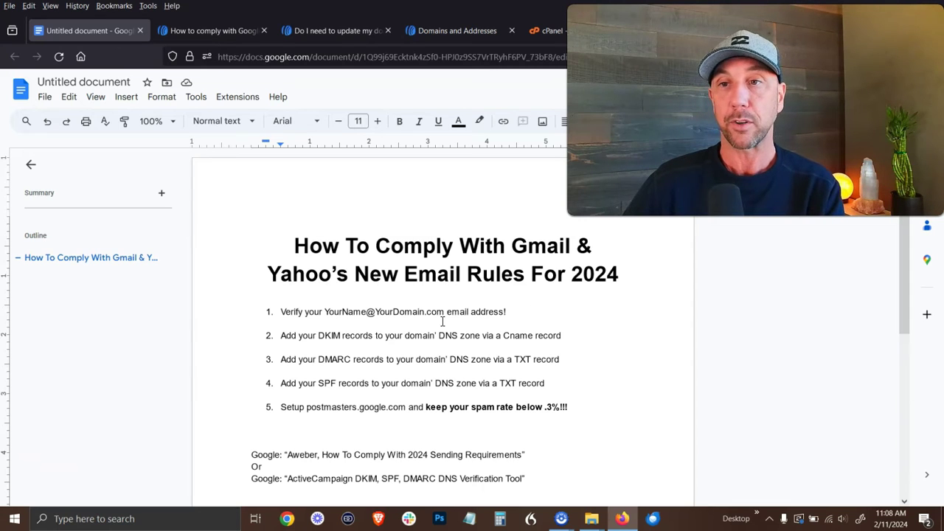
Step: Examine the checklist from the domain and DNS record items through the postmasters.google.com setup and the spam rate limit
left_click_drag(374, 312, 444, 312)
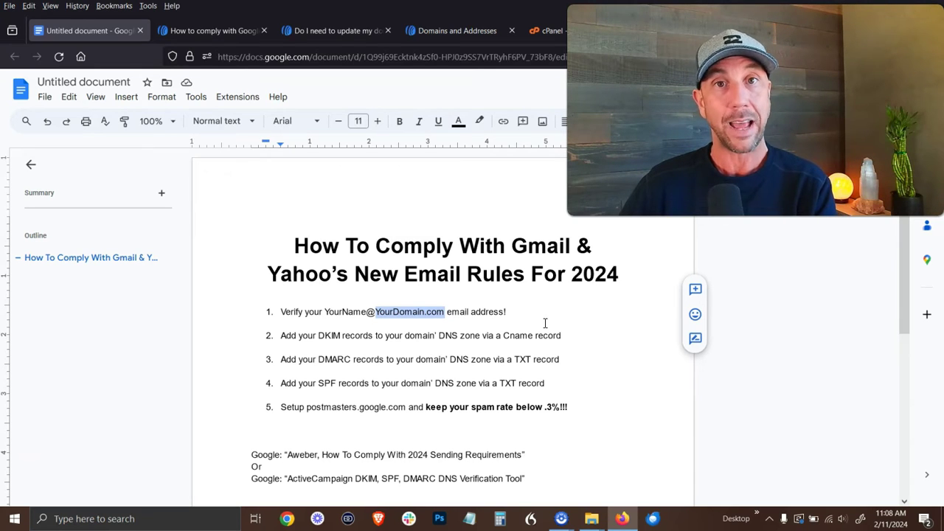
left_click(572, 334)
left_click_drag(280, 337, 565, 382)
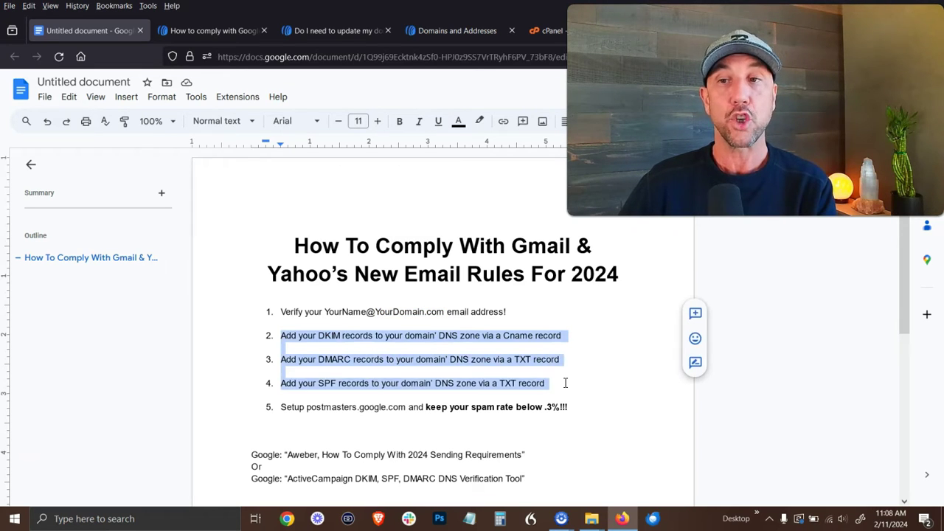
left_click(610, 380)
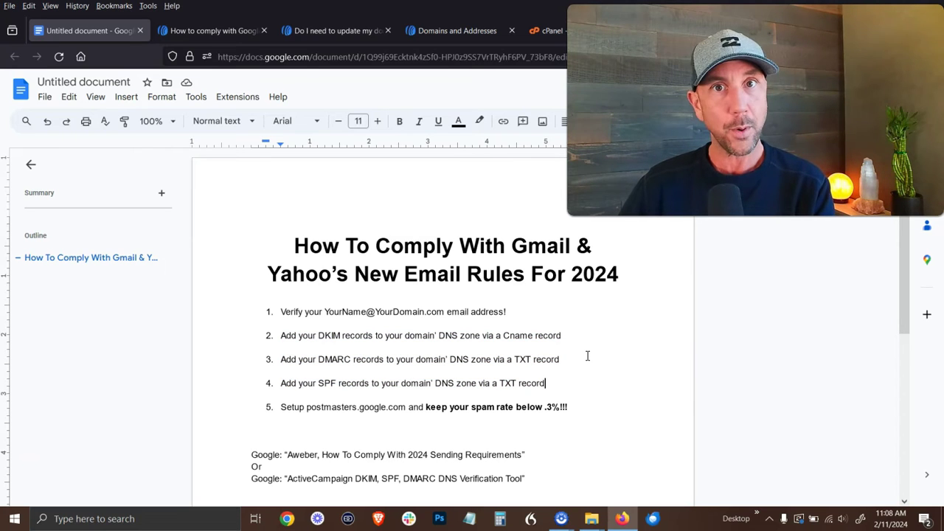
left_click_drag(544, 377, 280, 339)
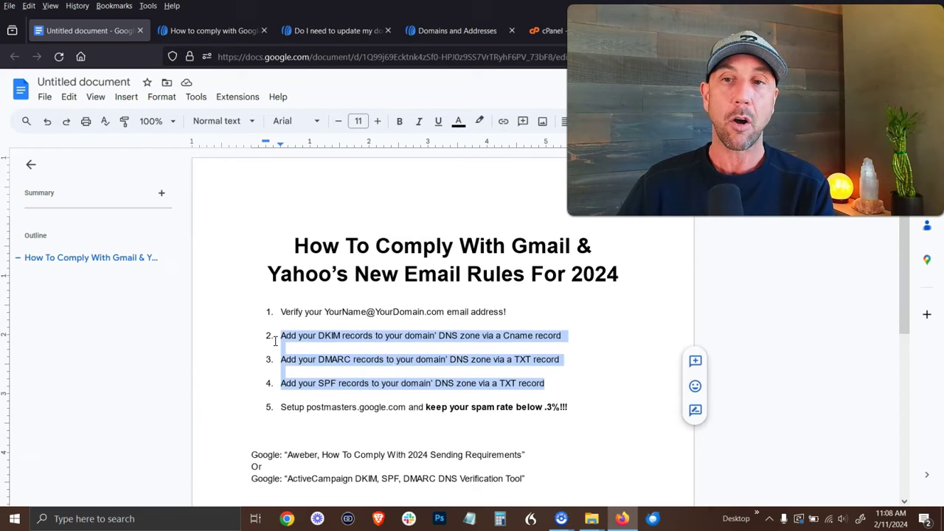
left_click(285, 358)
left_click_drag(307, 407, 406, 407)
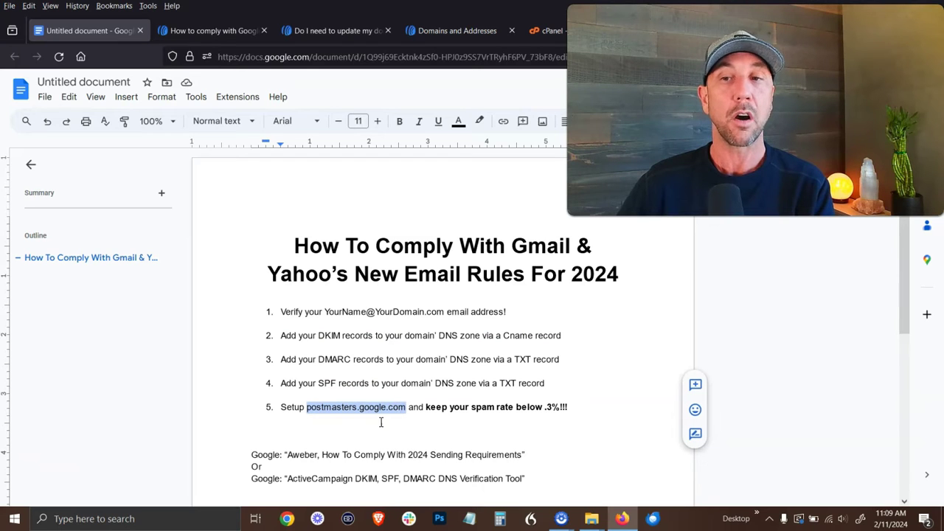
left_click(445, 404)
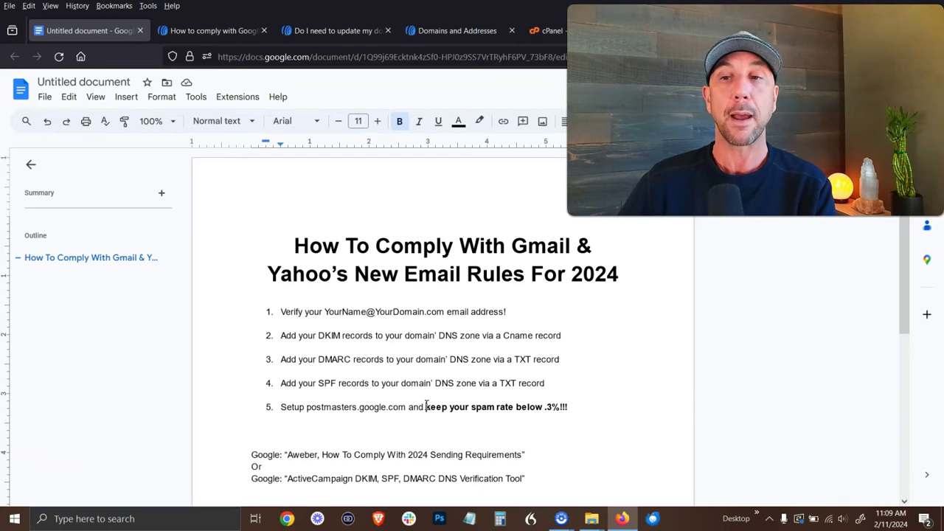
left_click_drag(426, 406, 558, 406)
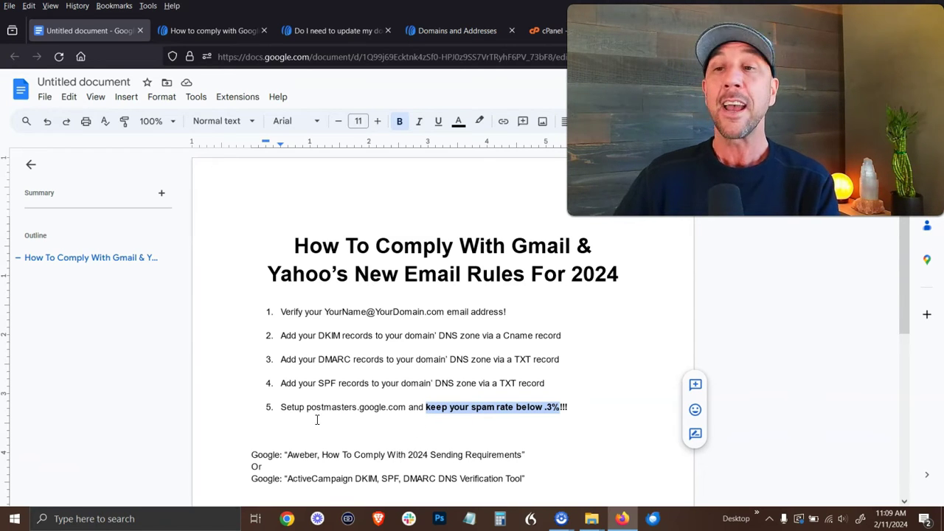
left_click(274, 312)
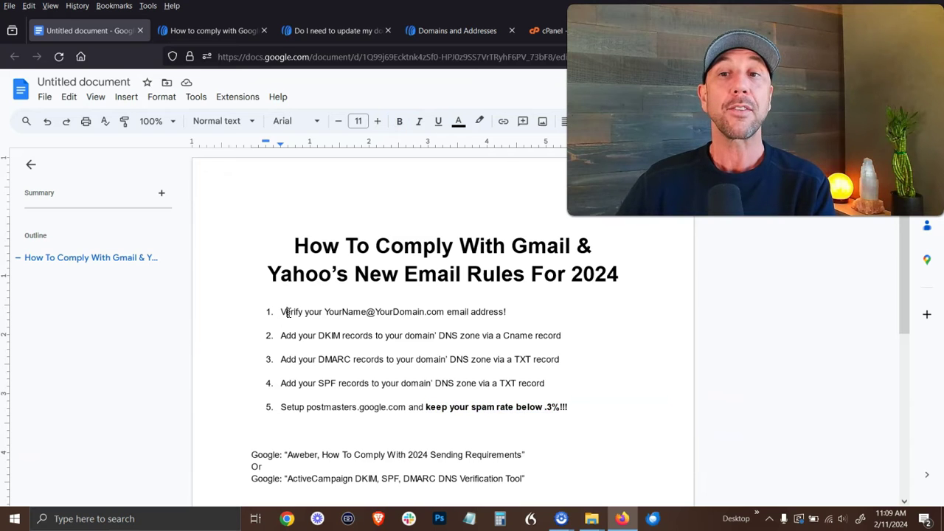
Step: Open the AWeber help article on Google and Yahoo's sending requirements and read through to its Get started instructions
left_click(211, 31)
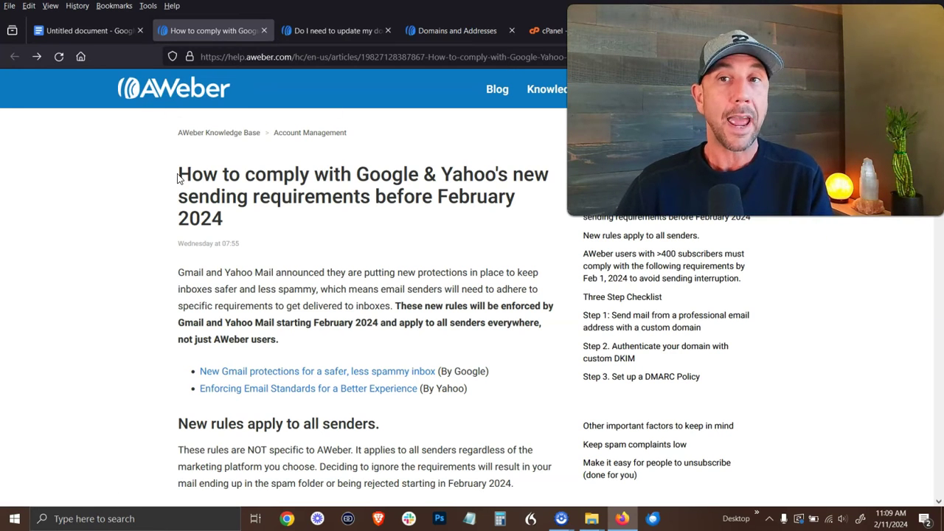
left_click_drag(179, 179, 371, 197)
left_click(362, 233)
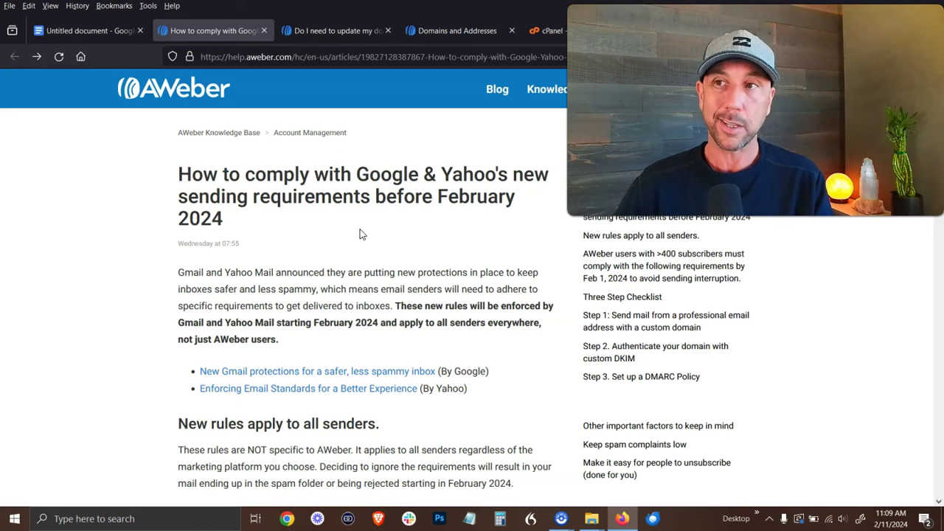
scroll(351, 219, "down", 15)
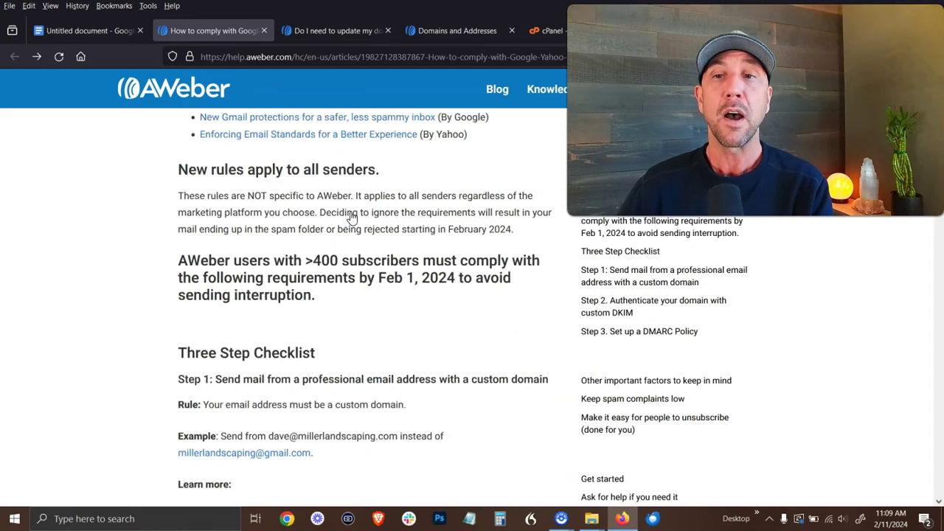
scroll(351, 214, "down", 12)
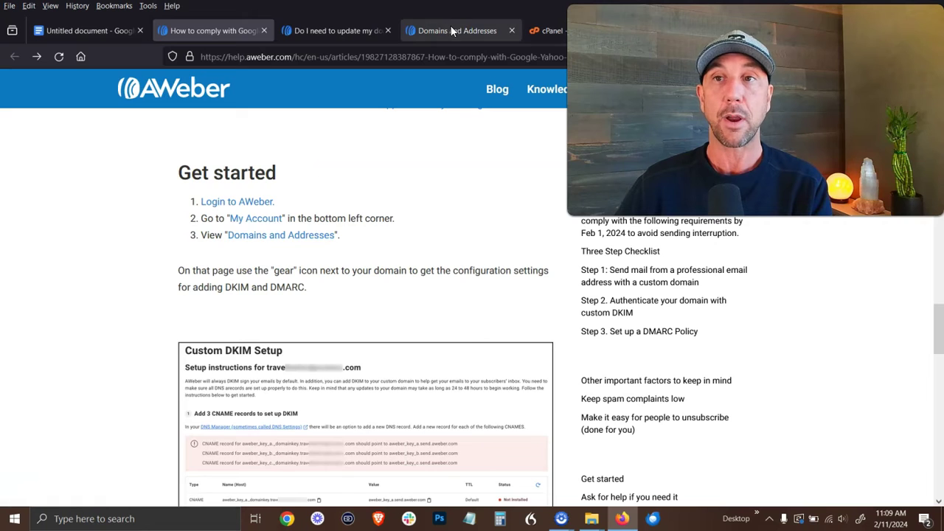
Step: Place the Domains and Addresses page beside the help article and send a verification message to the diysalesfunnel.com email address
left_click_drag(452, 31, 320, 30)
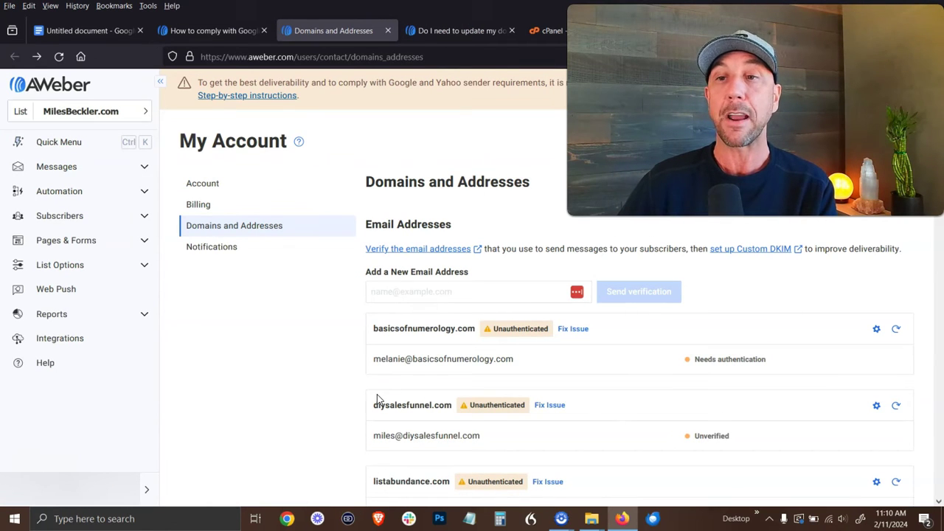
left_click_drag(375, 438, 488, 432)
left_click(503, 435)
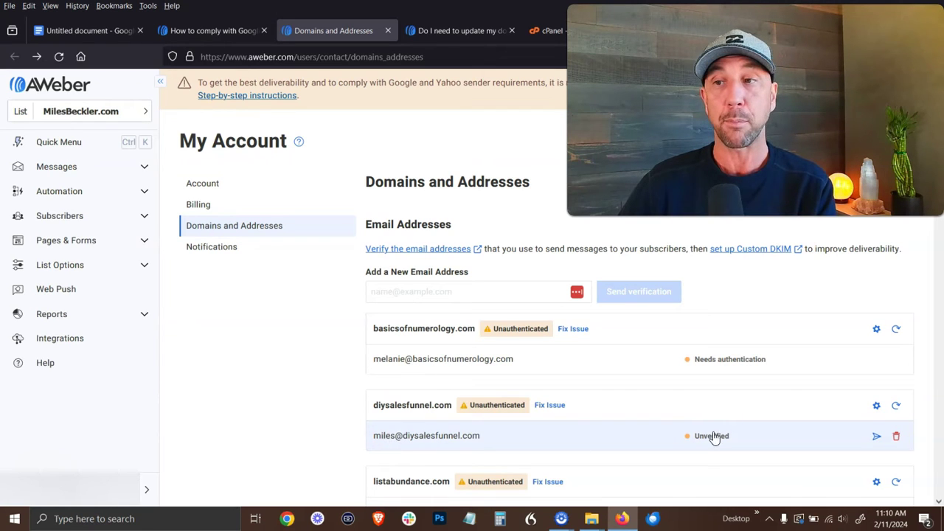
left_click(877, 441)
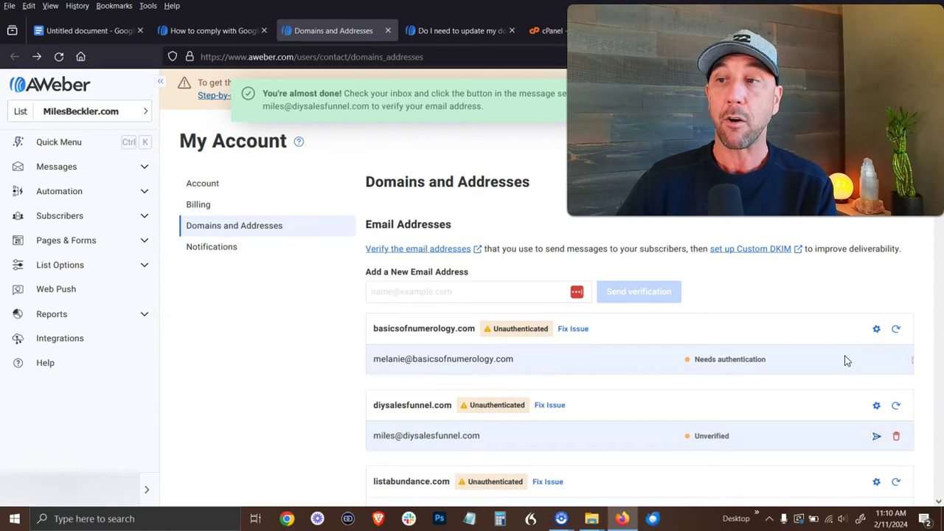
Step: Open the custom DKIM setup for diysalesfunnel.com and examine the required CNAME records and DMARC policy
left_click(876, 405)
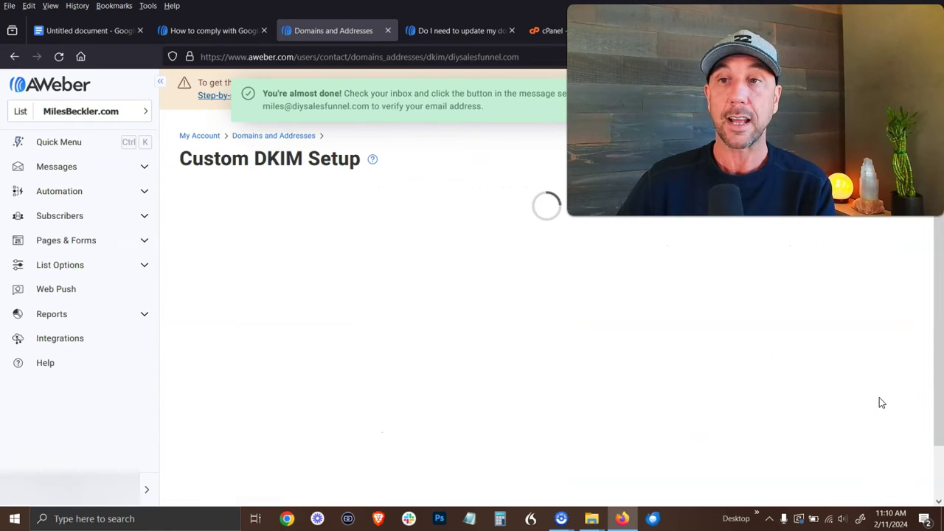
scroll(449, 256, "down", 2)
scroll(450, 255, "down", 3)
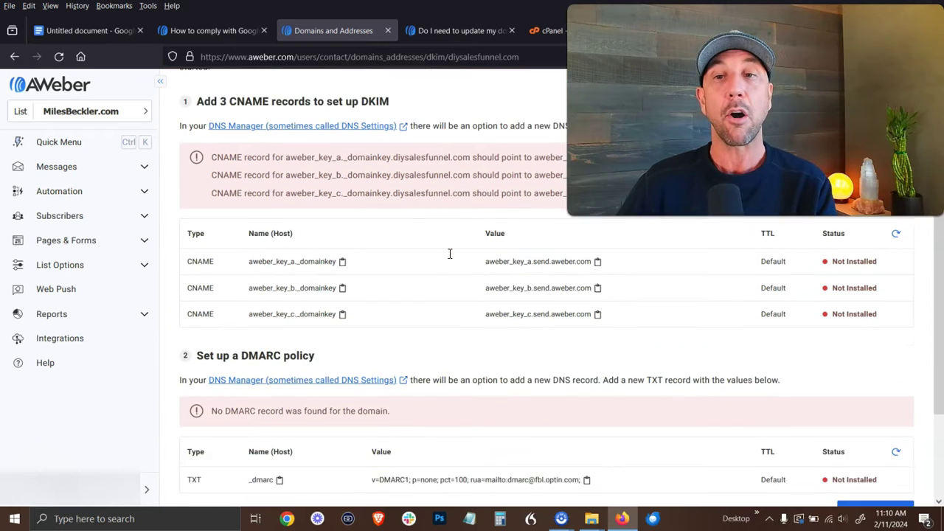
scroll(450, 254, "up", 1)
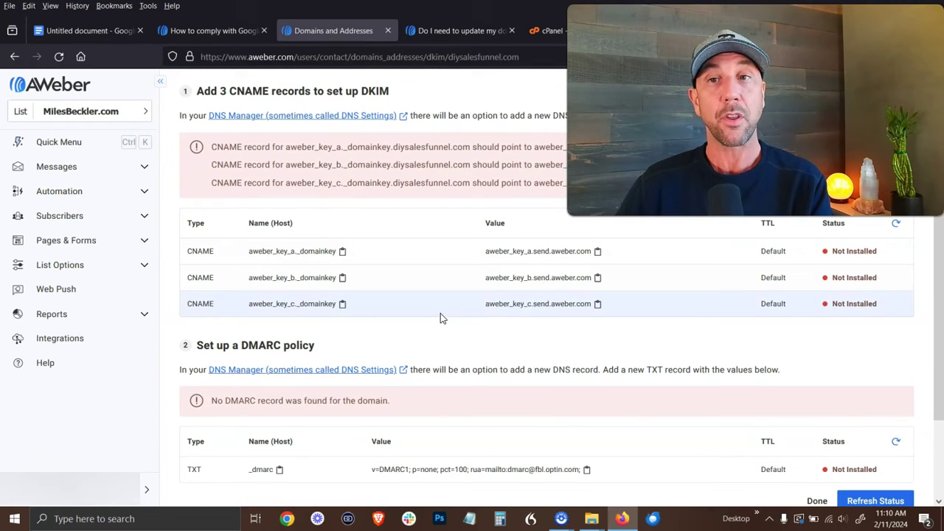
scroll(442, 308, "up", 2)
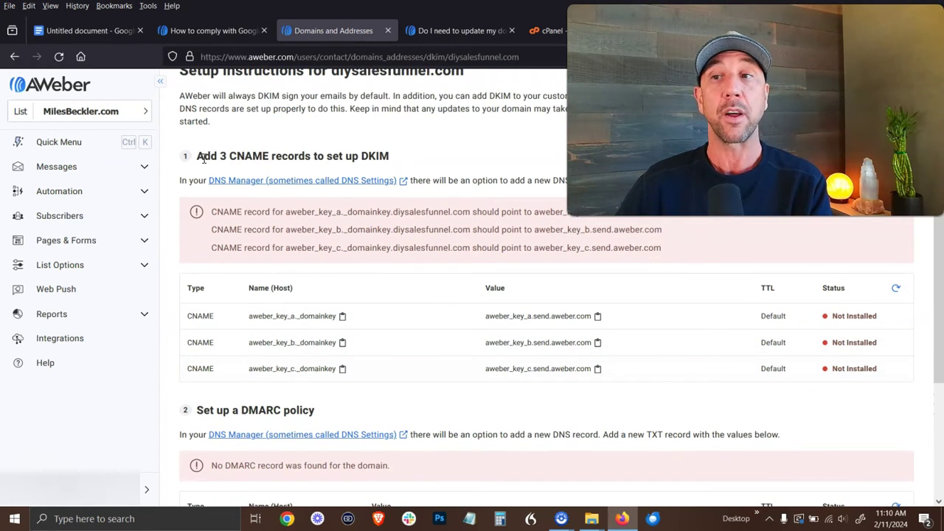
left_click_drag(204, 159, 383, 171)
scroll(391, 351, "down", 2)
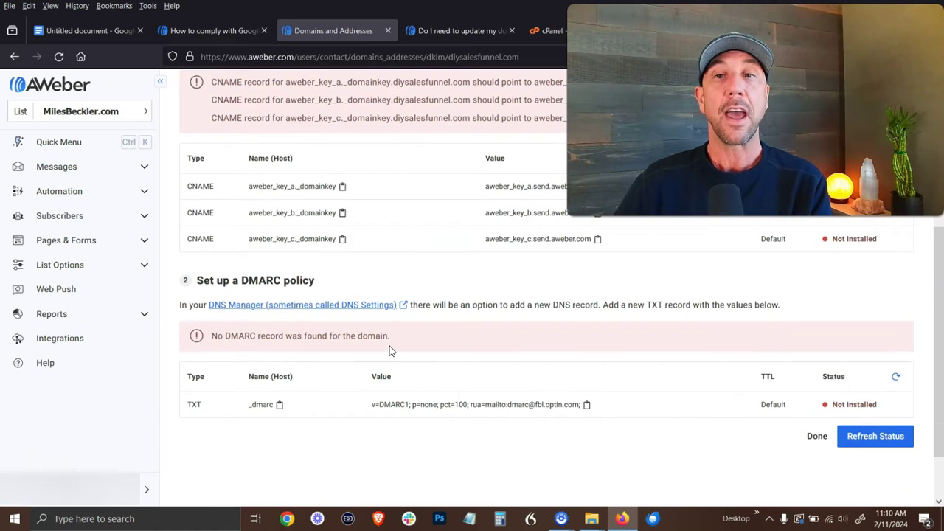
left_click_drag(225, 280, 323, 281)
left_click(331, 280)
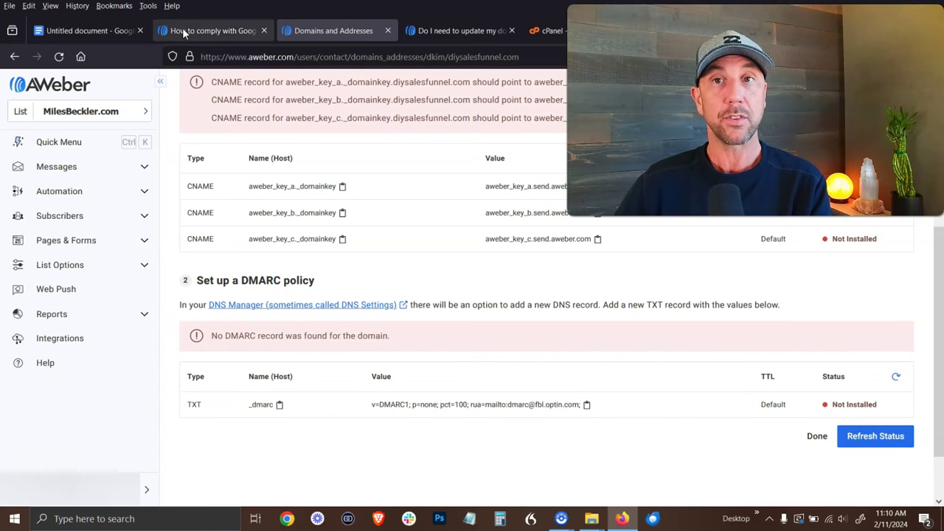
Step: Recheck the DKIM, DMARC and SPF items in the checklist document and return to the diysalesfunnel.com DKIM setup page
left_click(85, 30)
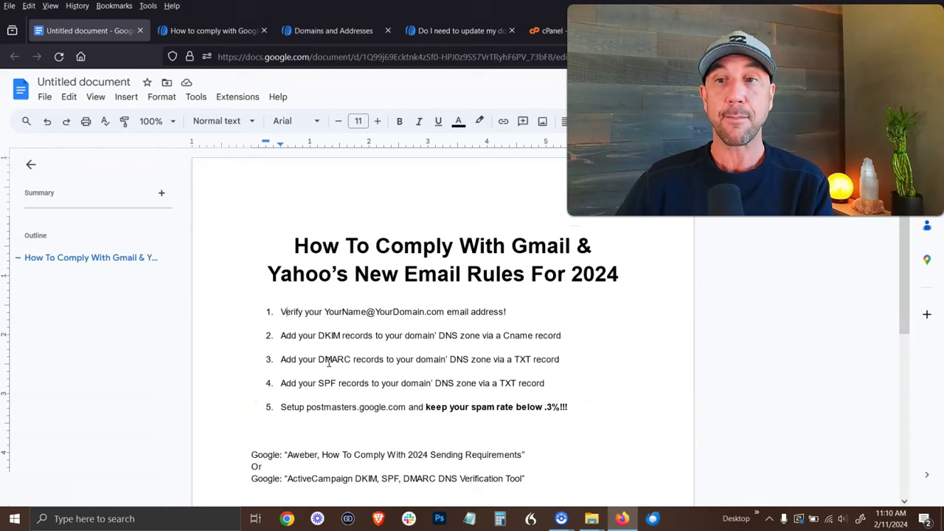
left_click_drag(316, 333, 356, 356)
left_click(353, 359)
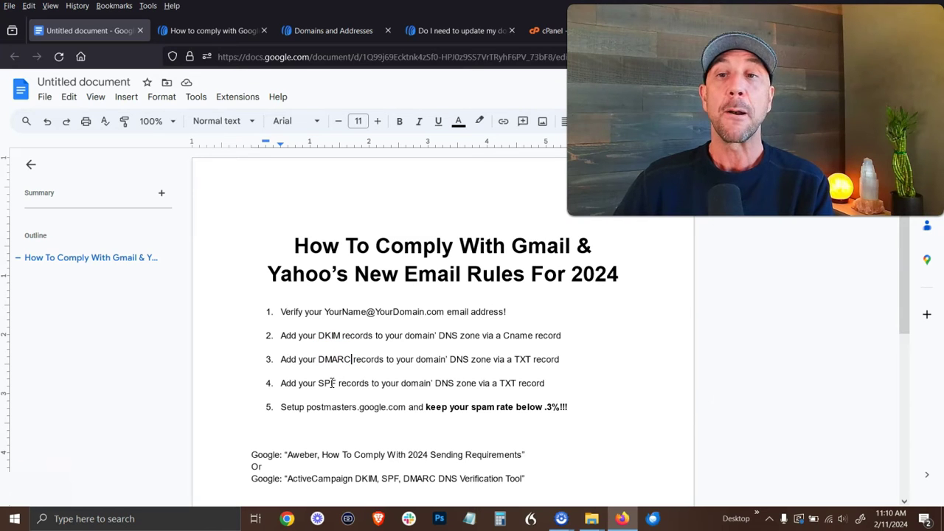
left_click(318, 335)
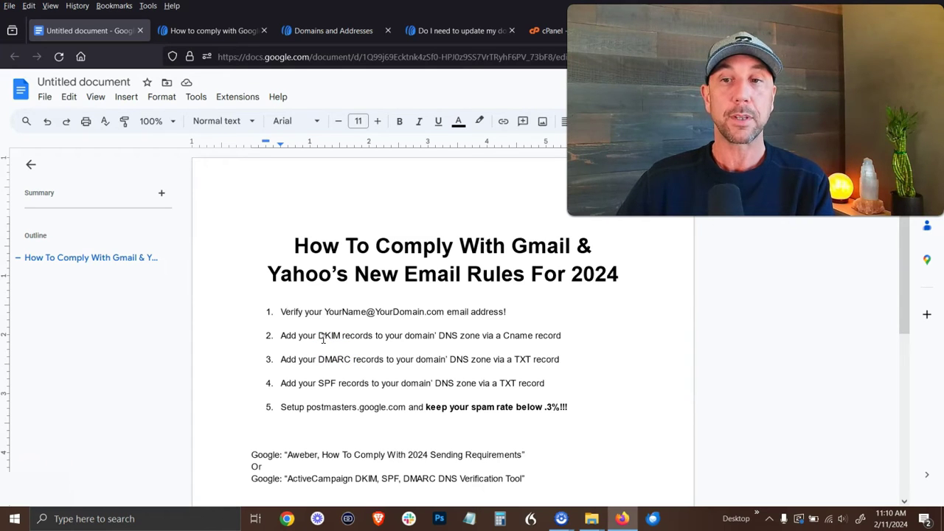
left_click_drag(317, 383, 359, 383)
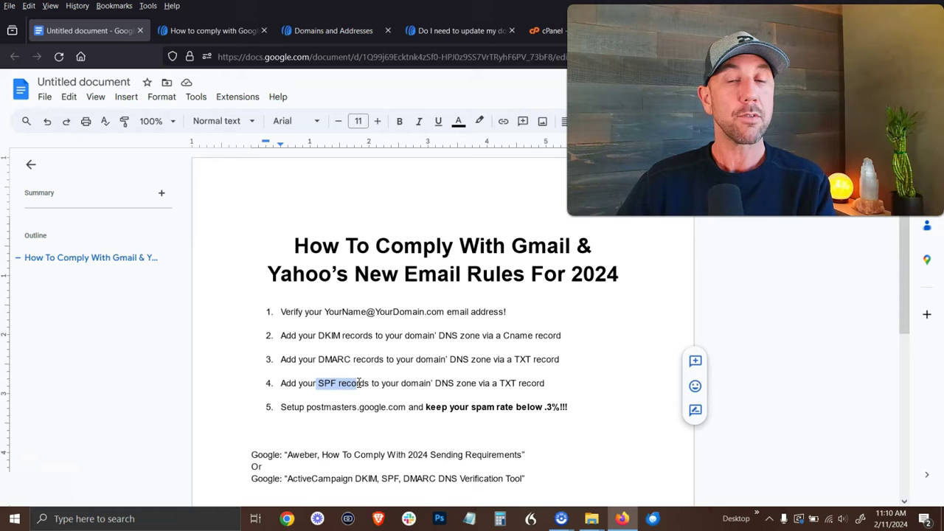
left_click(359, 383)
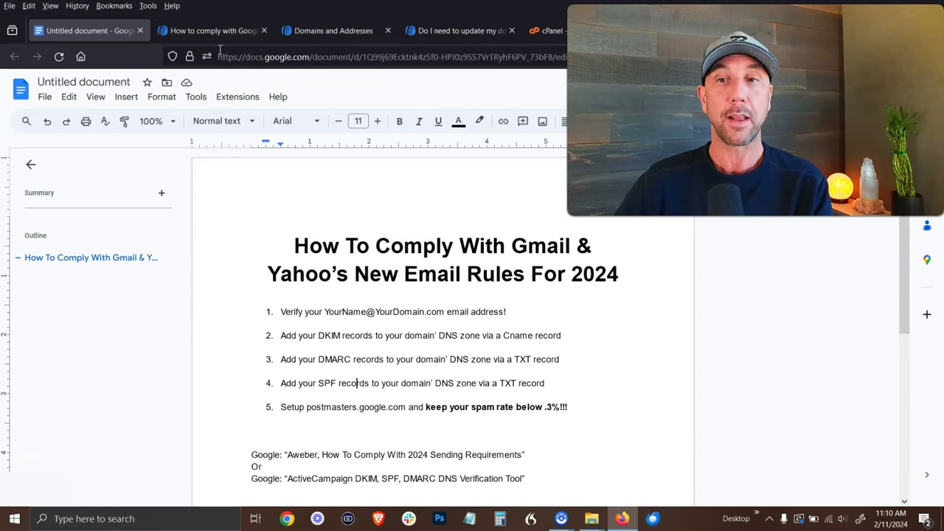
left_click_drag(318, 336, 340, 336)
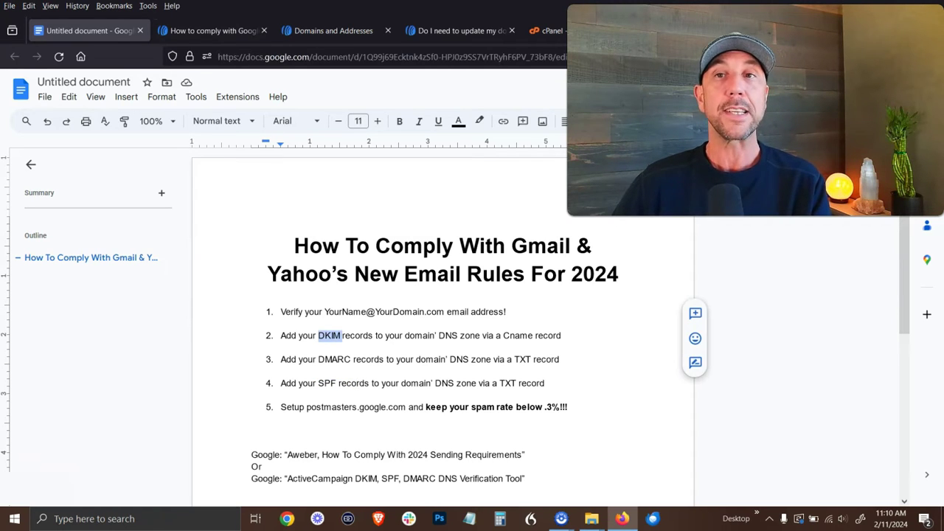
left_click(213, 30)
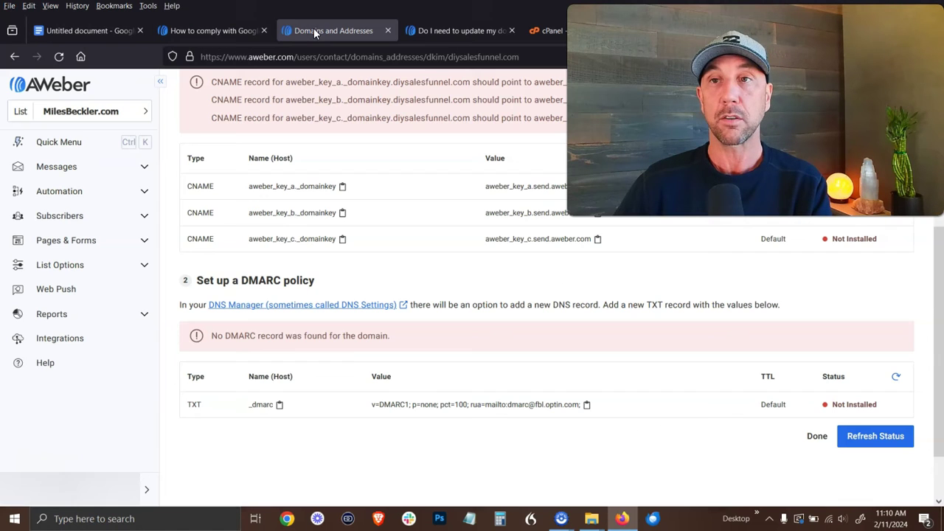
Step: Switch to cPanel and open the Zone Editor's DNS records for diysalesfunnel.com, checking which record types can be added
scroll(381, 202, "up", 1)
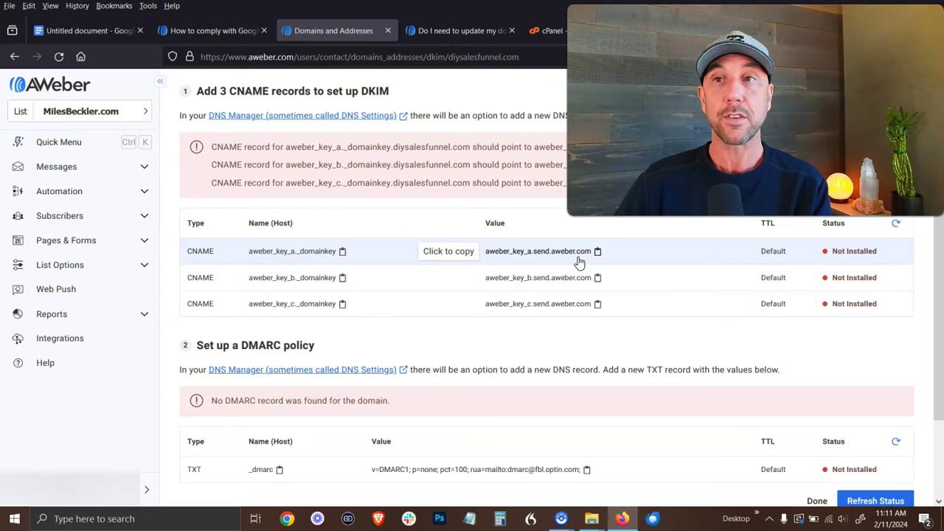
left_click_drag(538, 31, 432, 44)
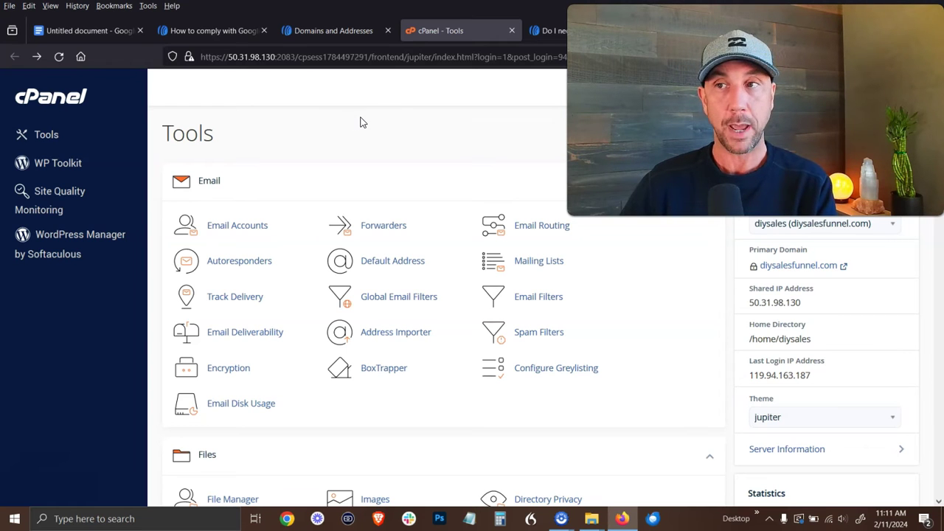
scroll(369, 209, "down", 7)
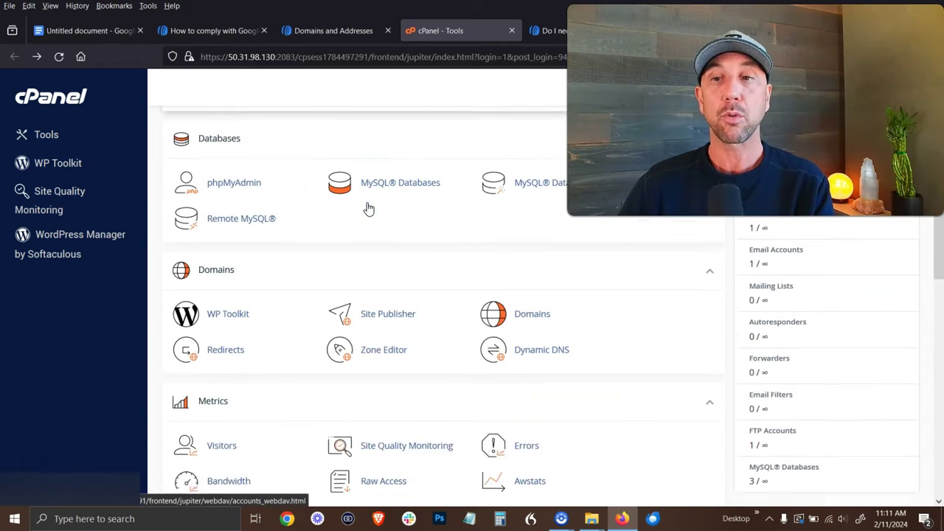
scroll(369, 209, "down", 2)
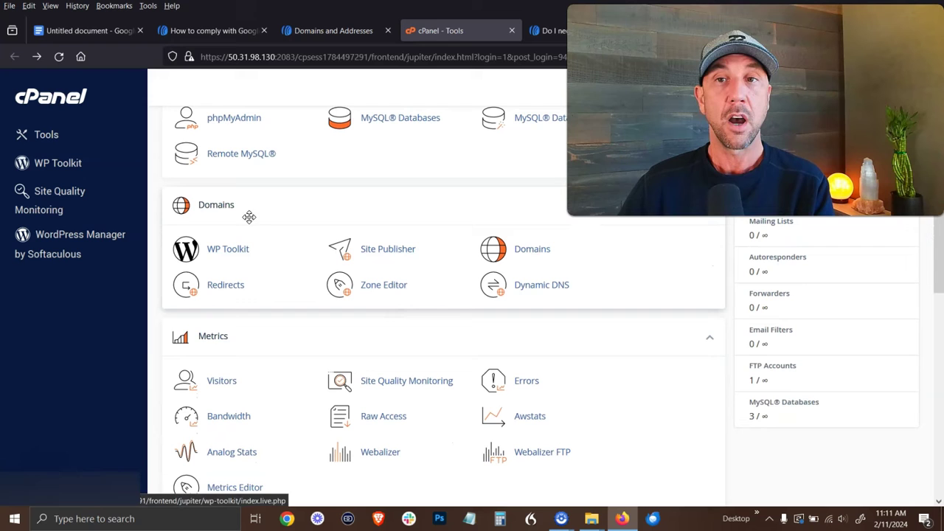
left_click(378, 285)
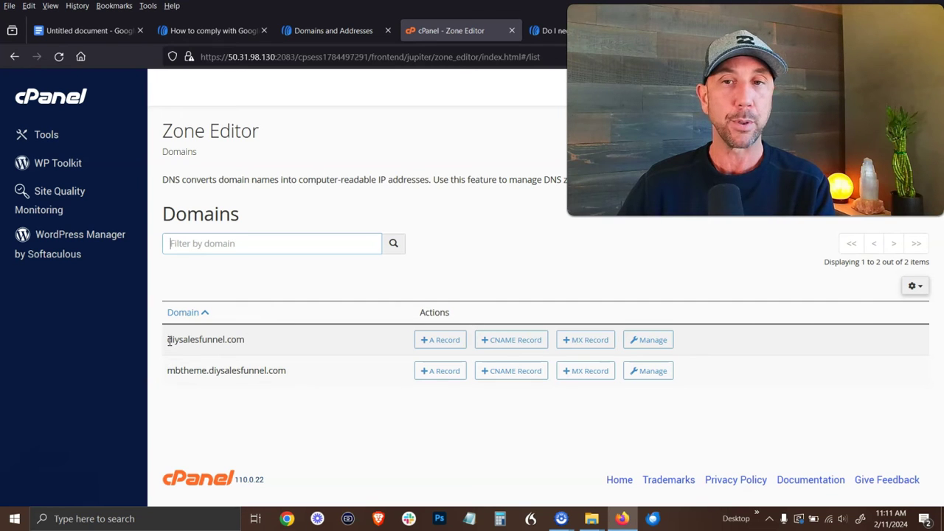
left_click(647, 340)
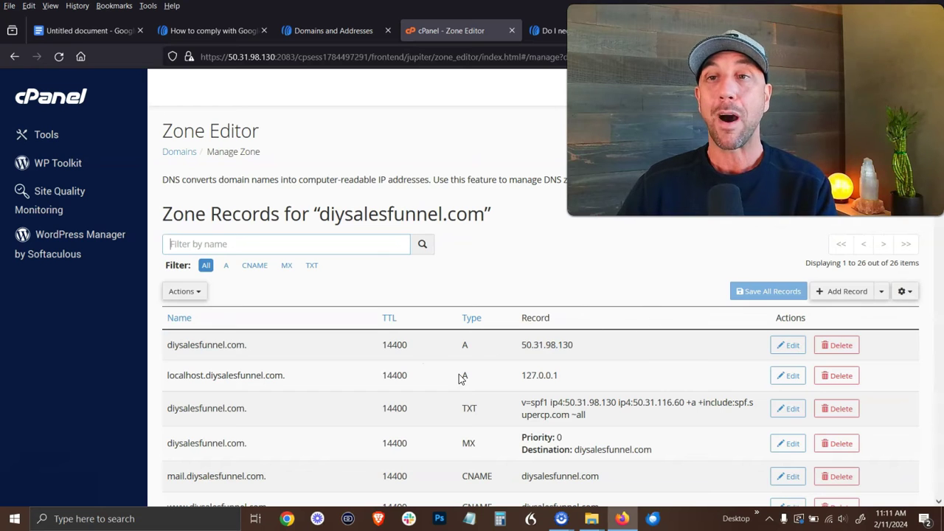
left_click_drag(163, 183, 177, 177)
left_click(171, 178)
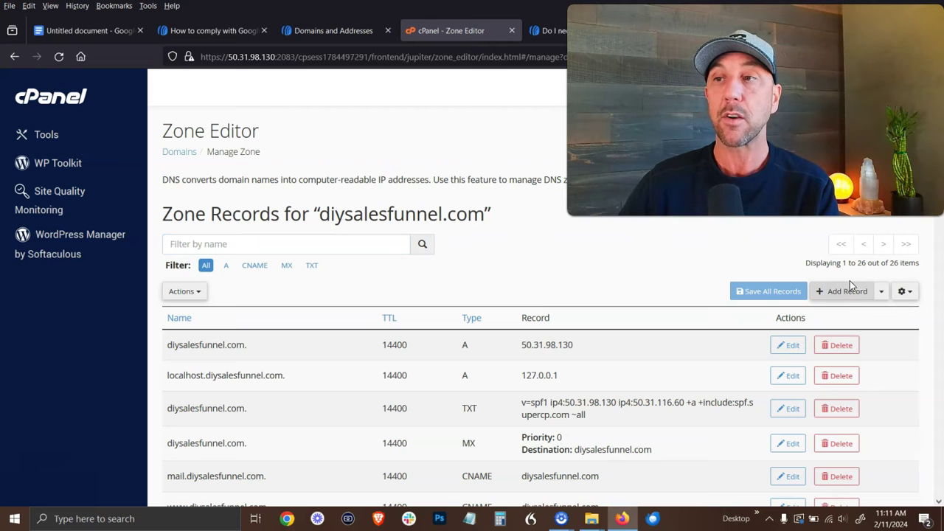
left_click(880, 293)
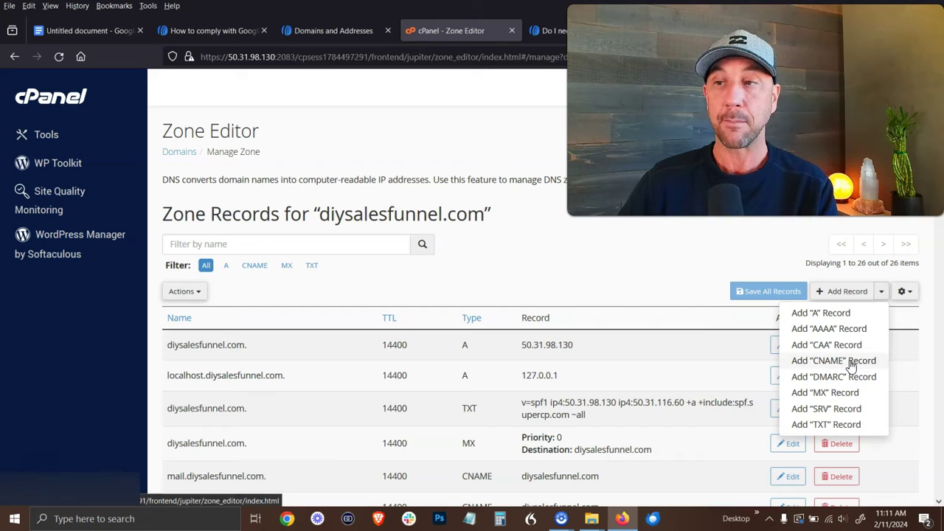
left_click(649, 244)
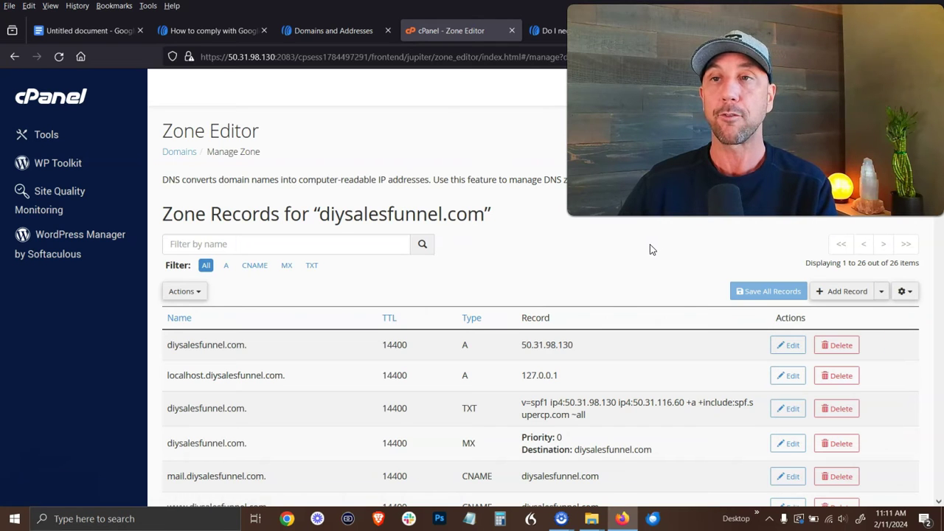
Step: Start a new CNAME record in the diysalesfunnel.com zone, using AWeber's first DKIM host aweber_key_a._domainkey as its name
left_click(203, 33)
left_click(306, 28)
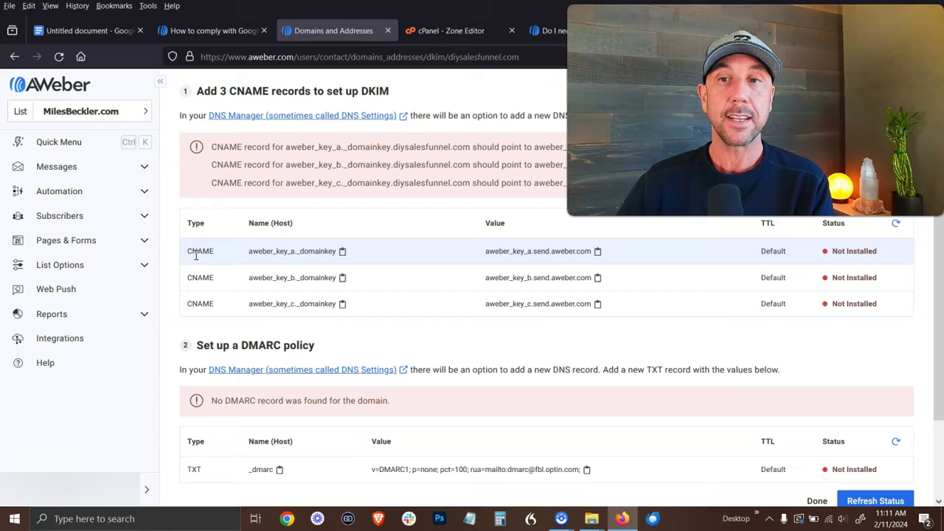
left_click(342, 251)
left_click(435, 28)
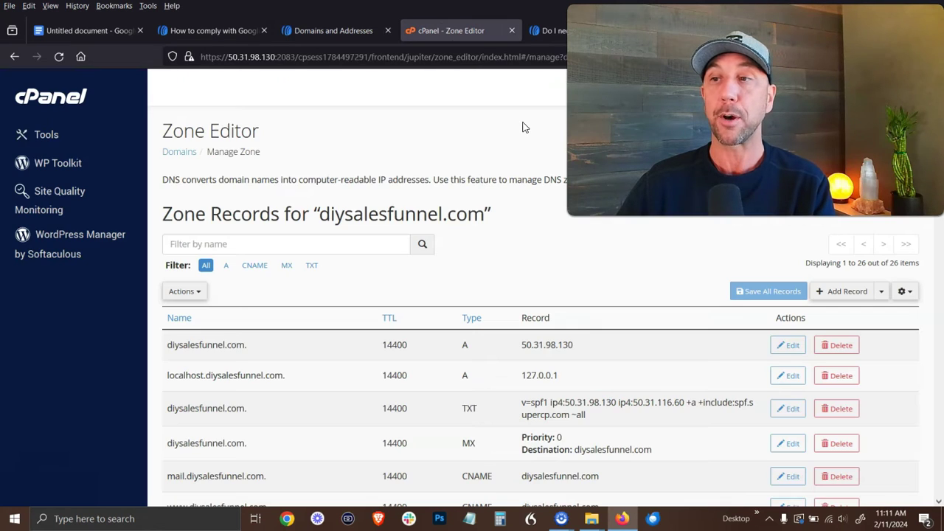
left_click(841, 291)
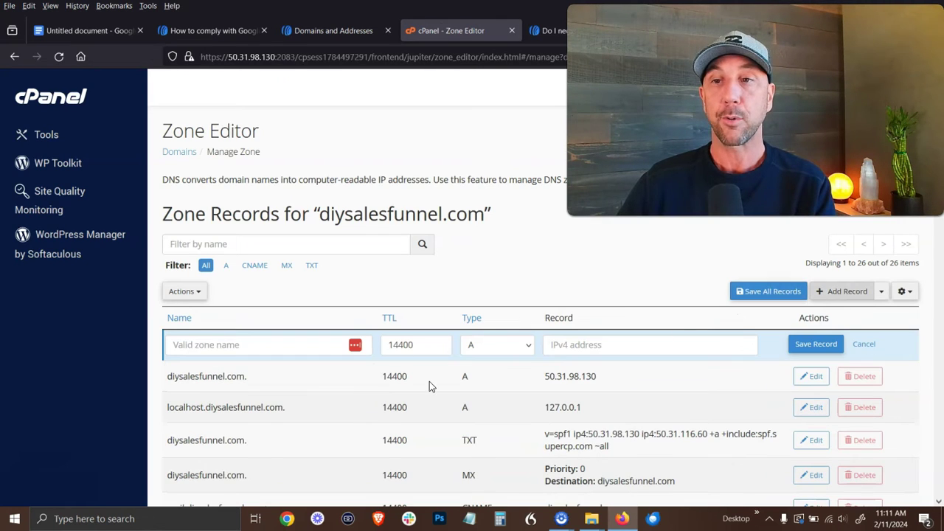
left_click(502, 348)
left_click(495, 419)
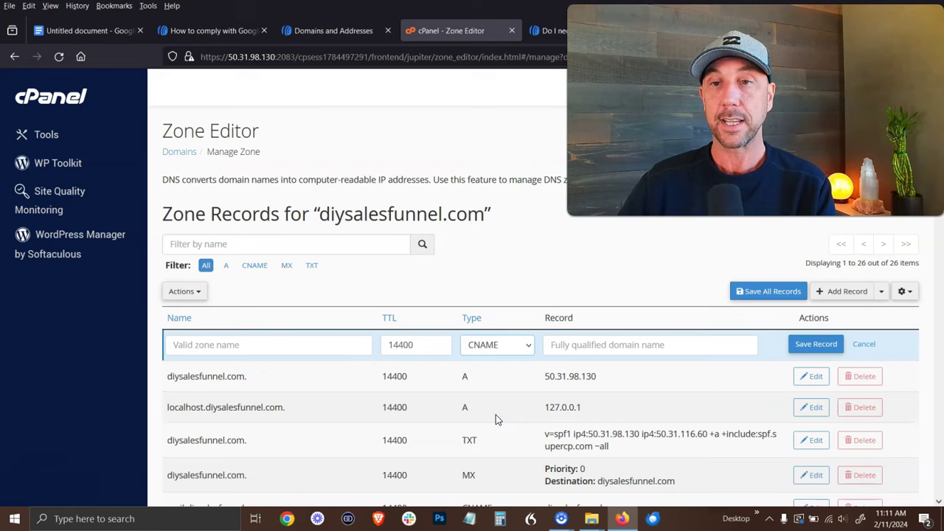
left_click(270, 339)
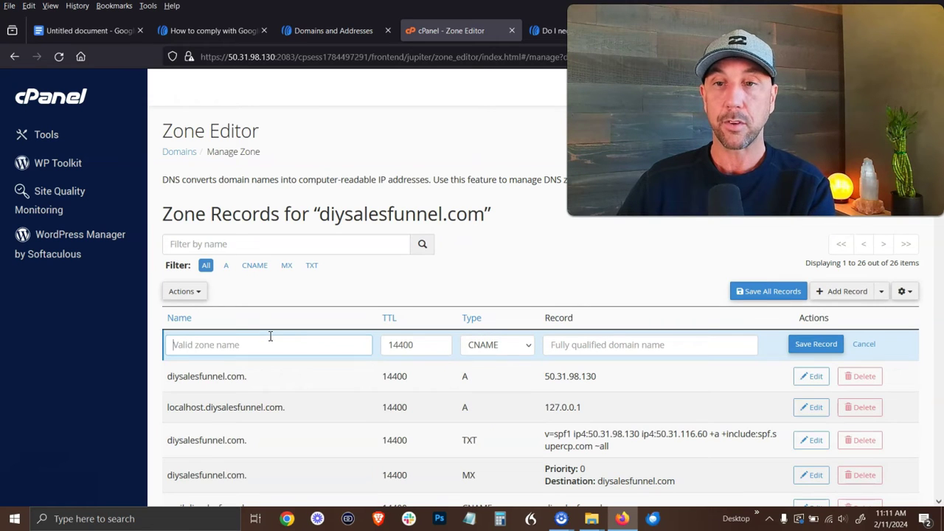
key("ctrl+v")
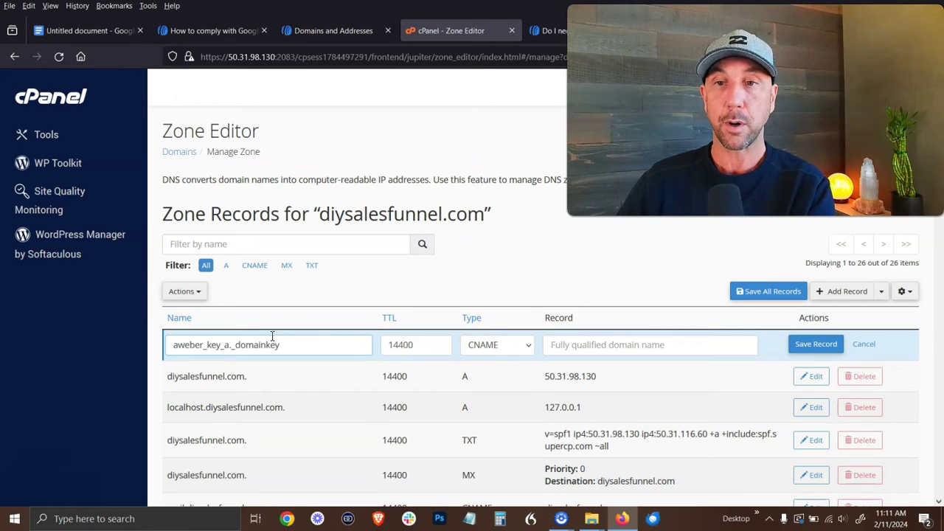
Step: Copy aweber_key_a.send.aweber.com from AWeber as the CNAME record's target and save the record
left_click(311, 31)
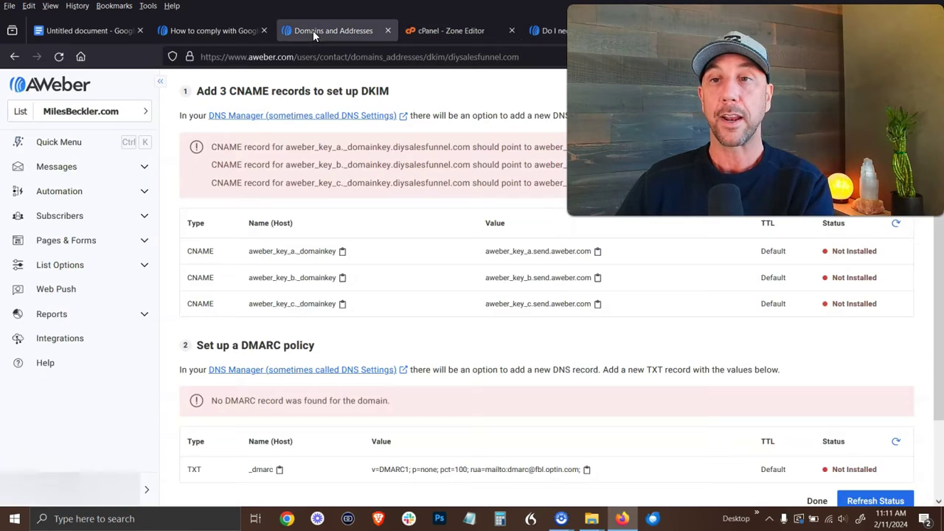
left_click(597, 252)
left_click(426, 32)
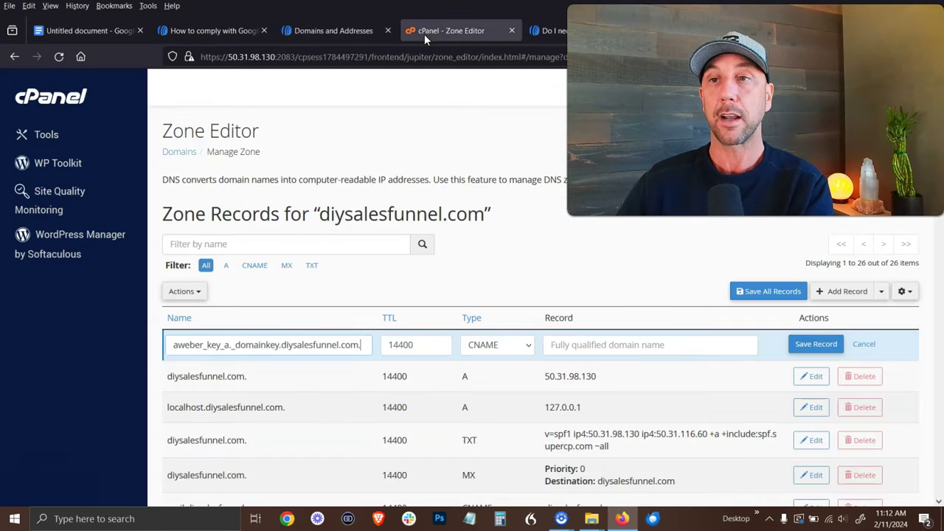
left_click(580, 344)
key("ctrl+v")
left_click(815, 343)
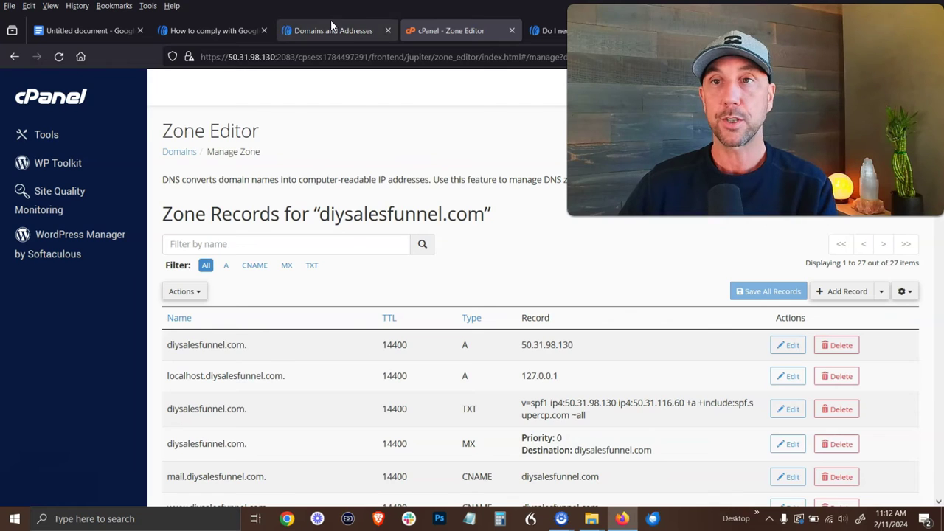
Step: Examine the name and target of the saved aweber_key_a CNAME record at the end of the zone list
left_click(330, 28)
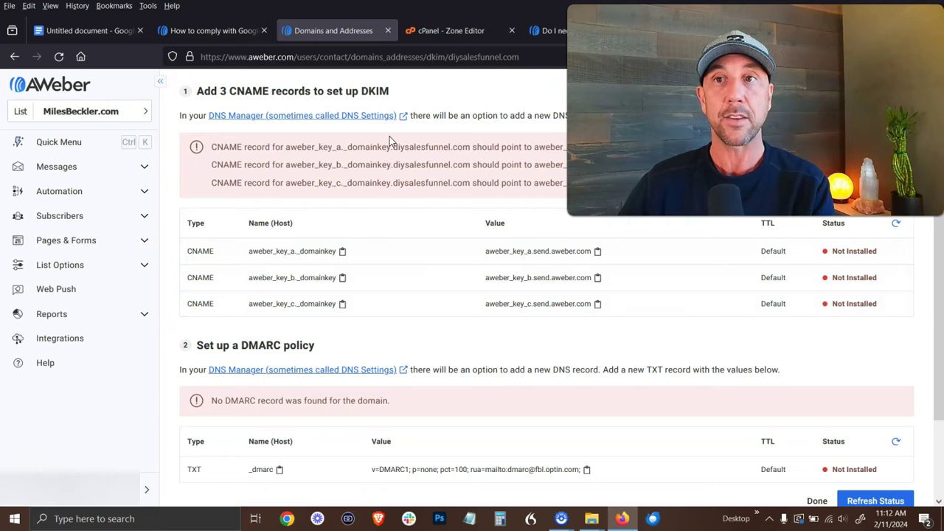
left_click(463, 31)
scroll(613, 247, "down", 15)
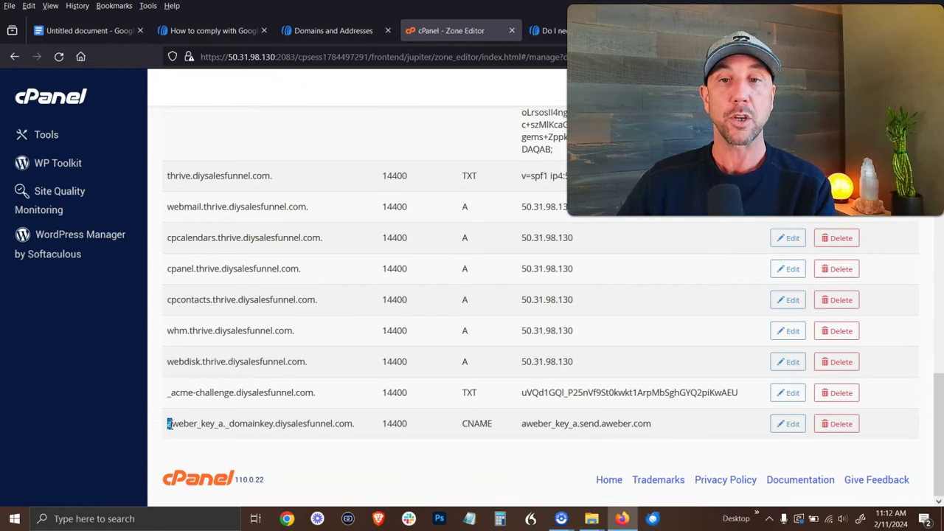
left_click_drag(168, 423, 357, 426)
left_click(357, 425)
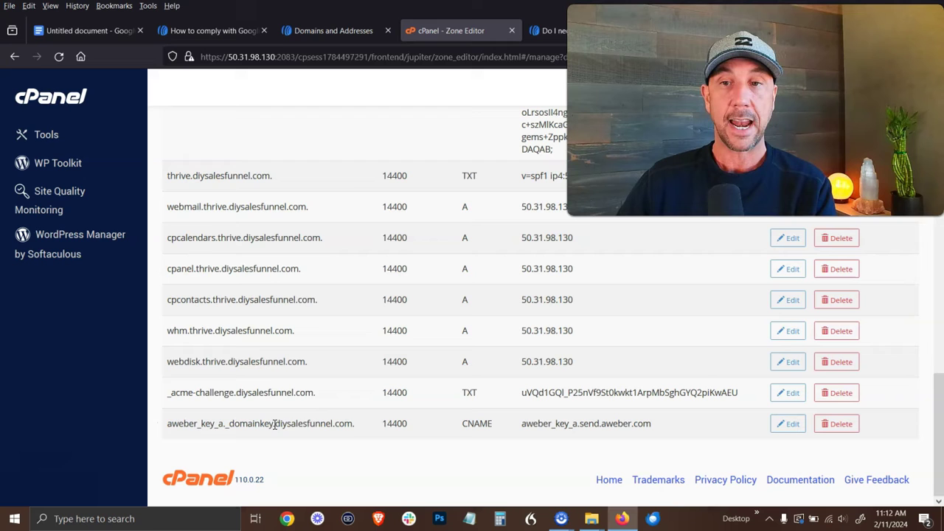
left_click_drag(275, 424, 354, 426)
left_click(351, 427)
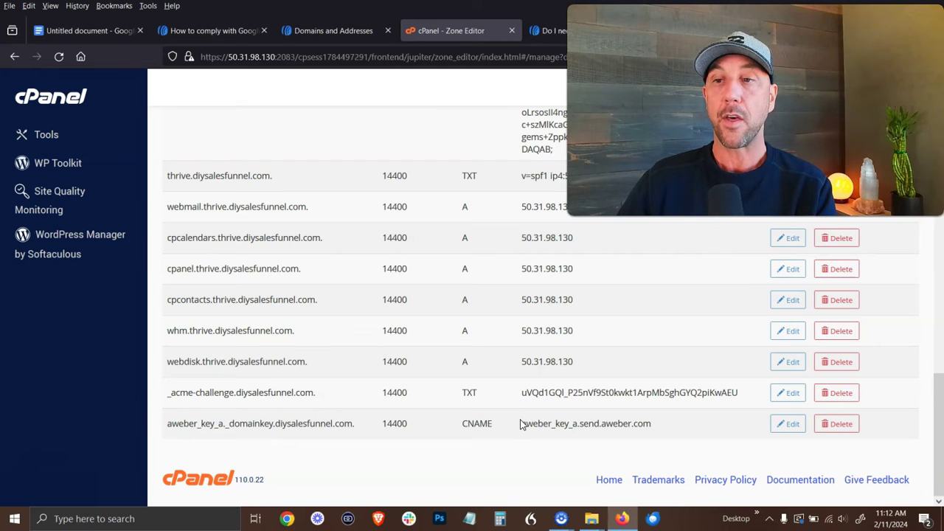
left_click_drag(521, 424, 666, 424)
left_click(666, 424)
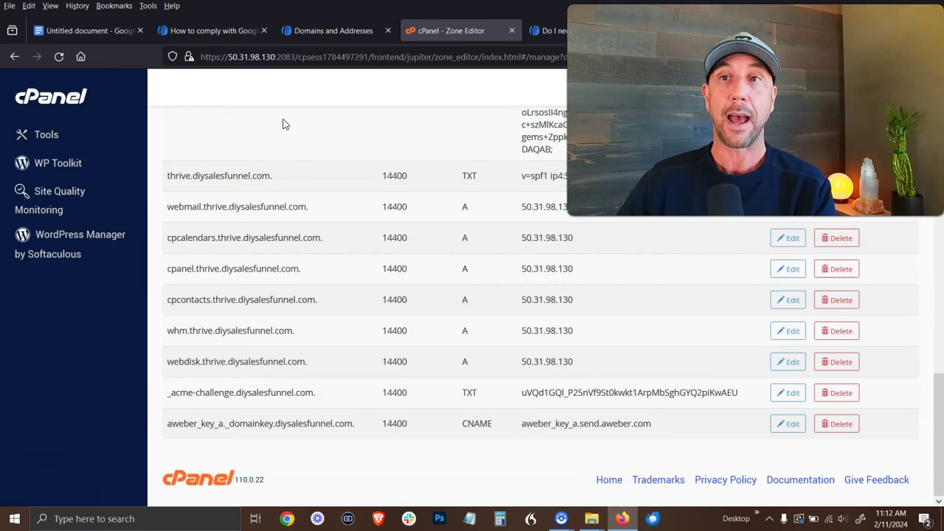
scroll(359, 239, "up", 10)
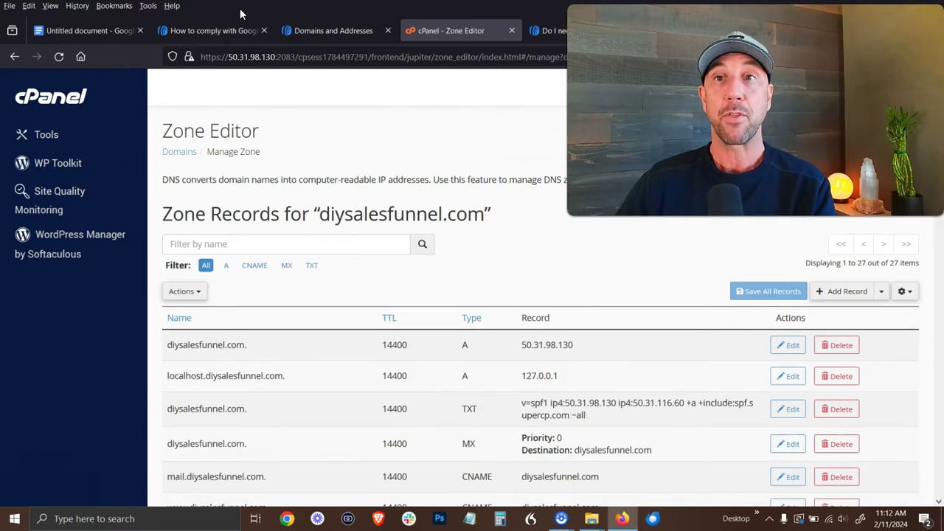
Step: Start a new TXT record in the zone for AWeber's DMARC policy, with the host name _dmarc
left_click(203, 31)
left_click(326, 28)
scroll(370, 330, "down", 3)
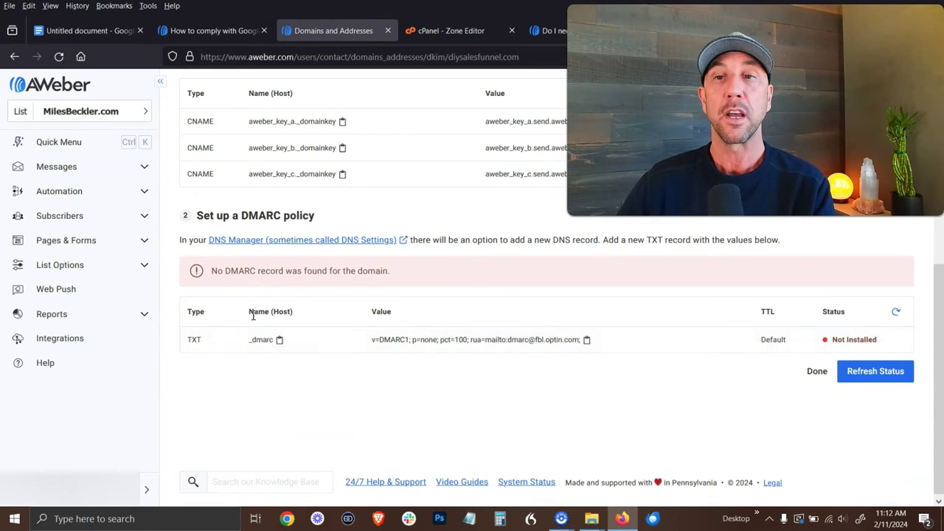
left_click(420, 30)
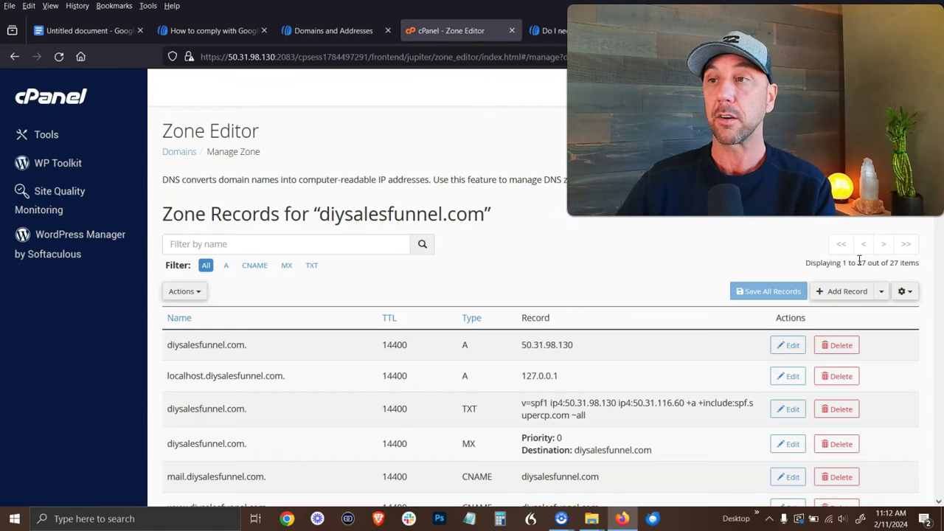
left_click(880, 291)
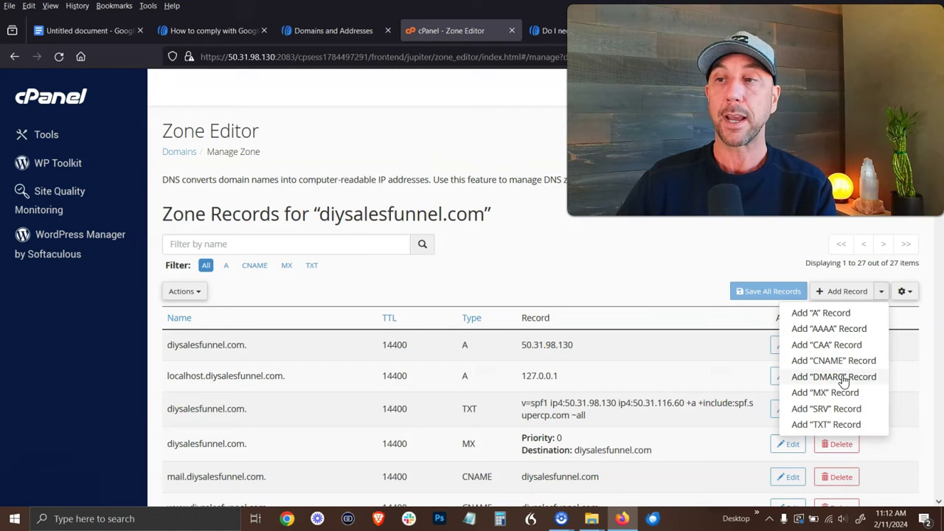
left_click(826, 424)
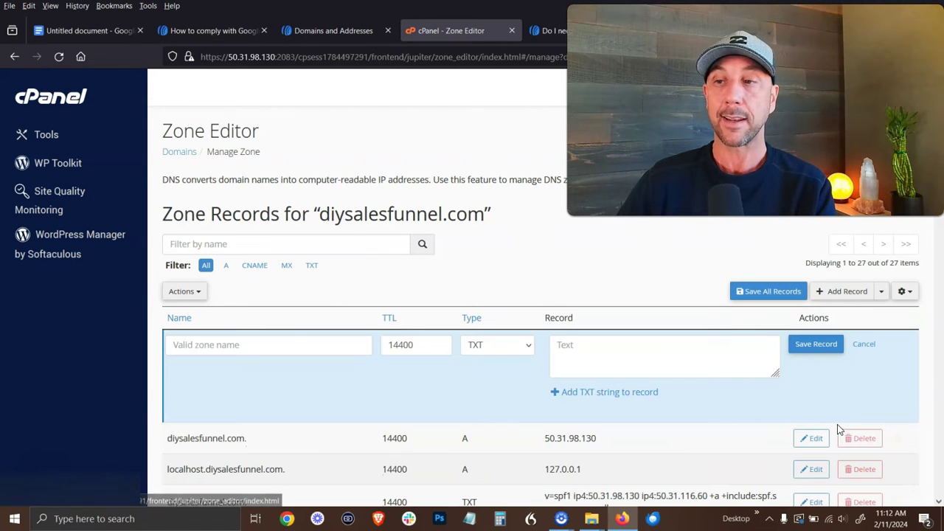
left_click(328, 30)
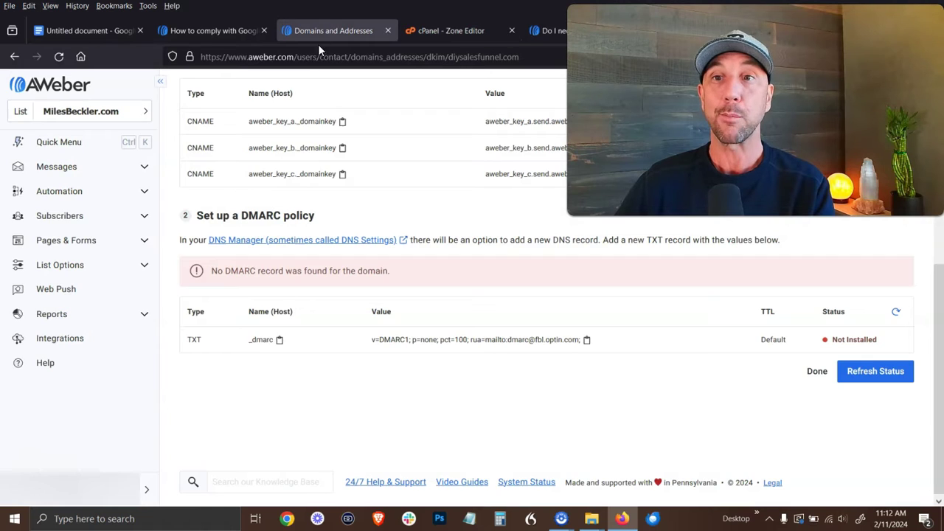
left_click(279, 339)
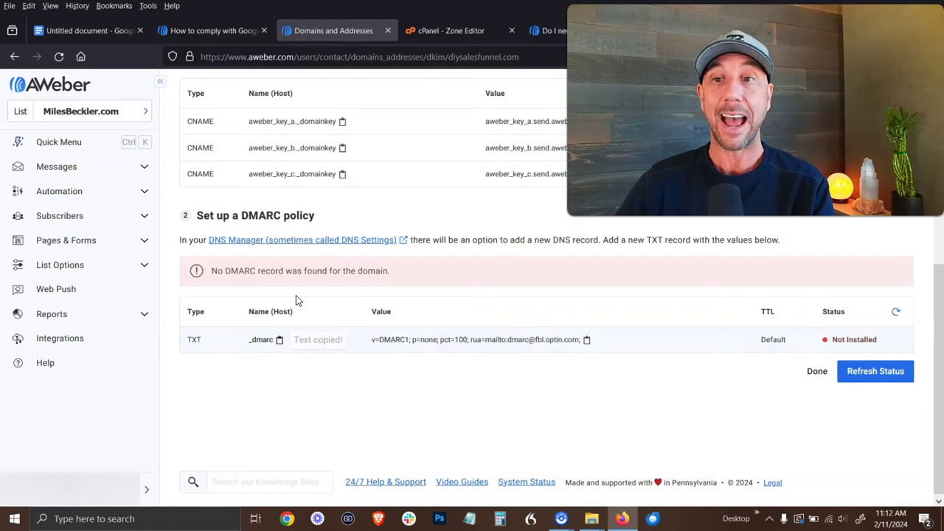
left_click(442, 31)
right_click(216, 344)
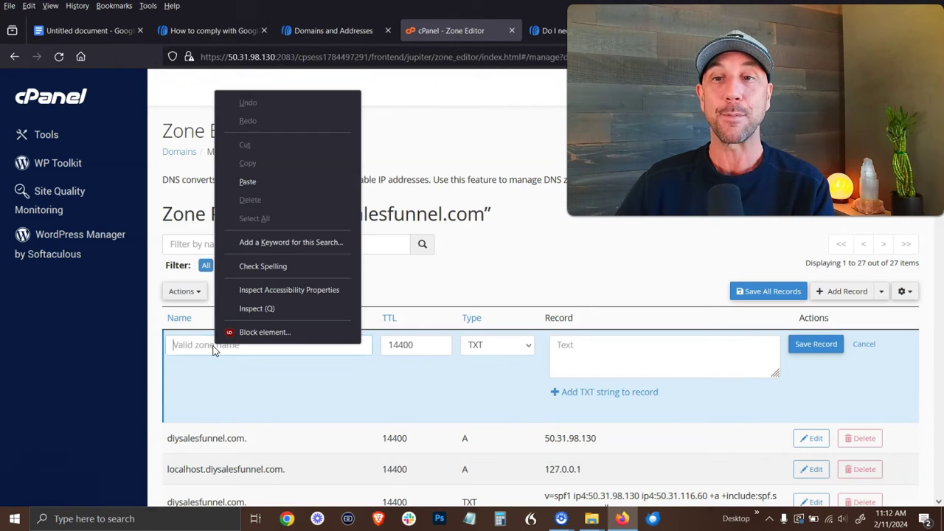
left_click(249, 185)
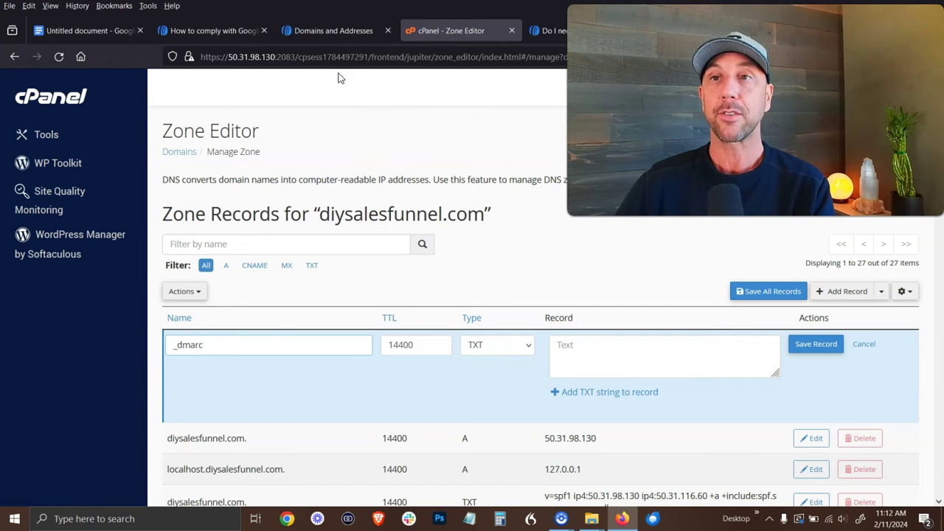
Step: Copy AWeber's DMARC policy value (v=DMARC1; p=none; pct=100, plus its report address) into the _dmarc TXT record and save it
left_click(312, 30)
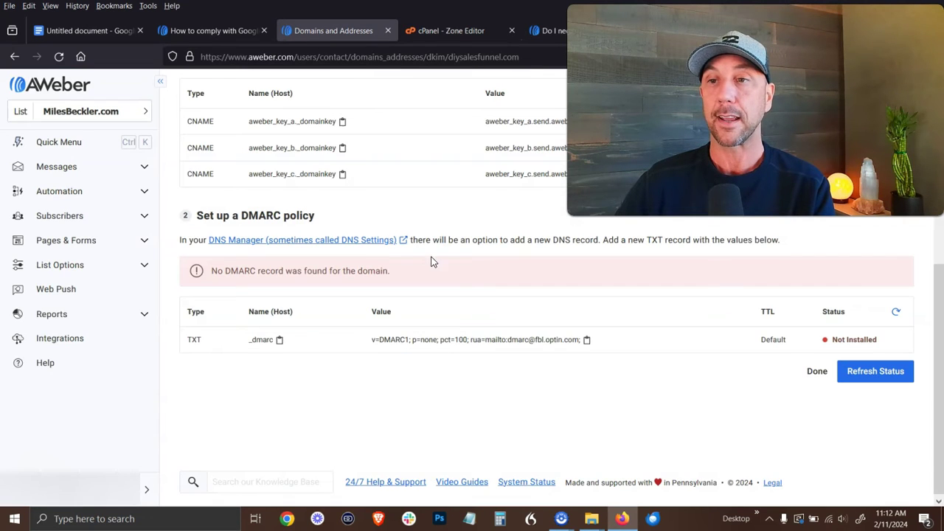
left_click(588, 340)
left_click(447, 28)
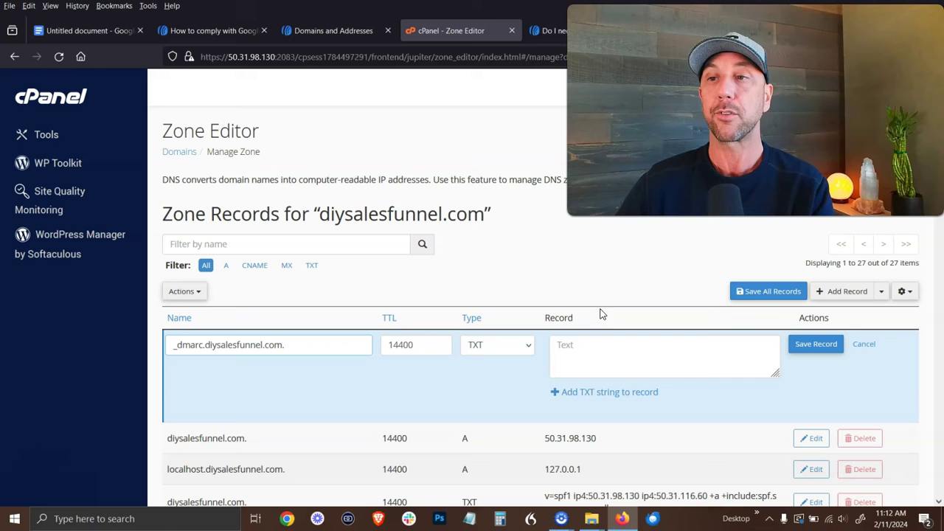
left_click(602, 350)
key("ctrl+v")
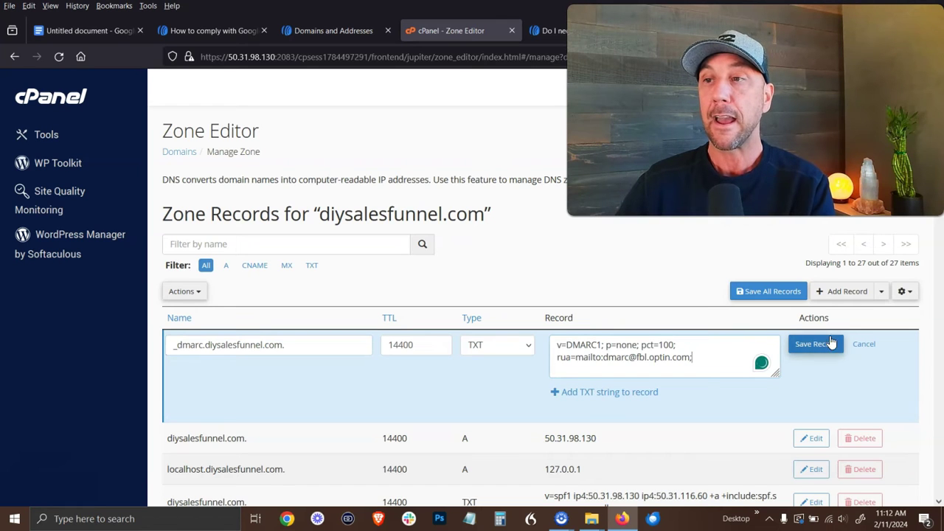
left_click(816, 343)
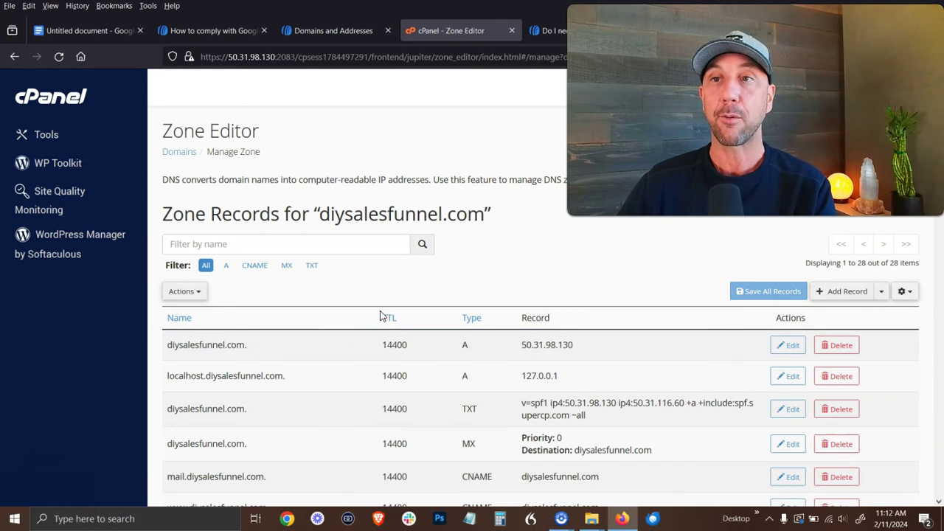
Step: Refresh the status of diysalesfunnel.com's DKIM and DMARC records in AWeber
left_click(310, 28)
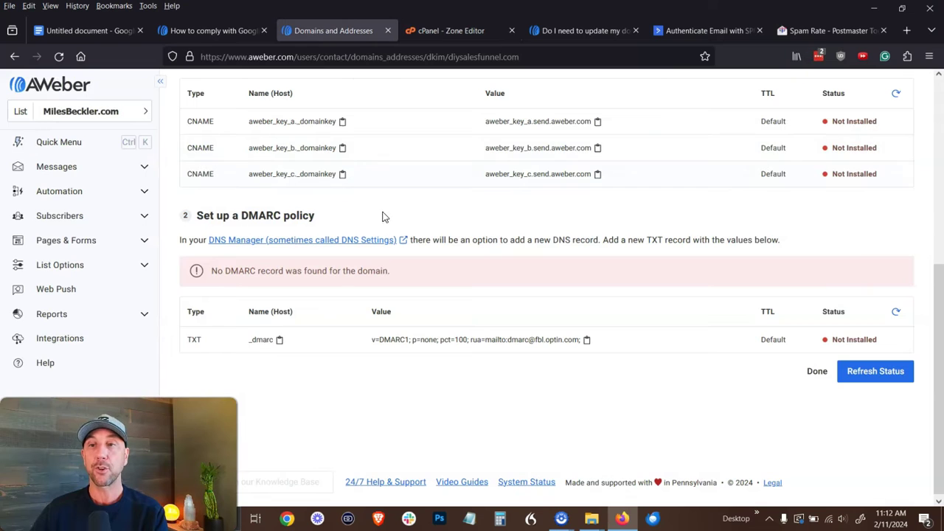
scroll(420, 247, "up", 3)
scroll(425, 263, "down", 3)
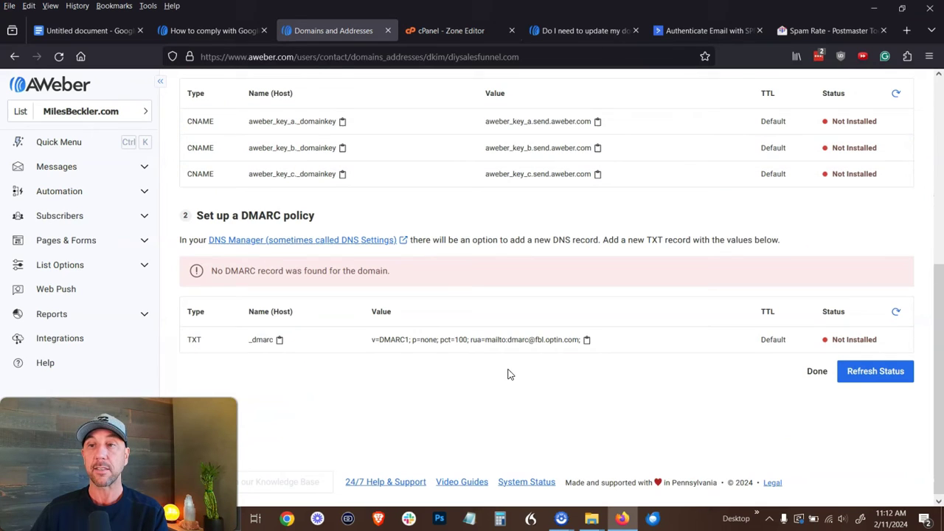
scroll(501, 341, "up", 1)
scroll(864, 423, "down", 1)
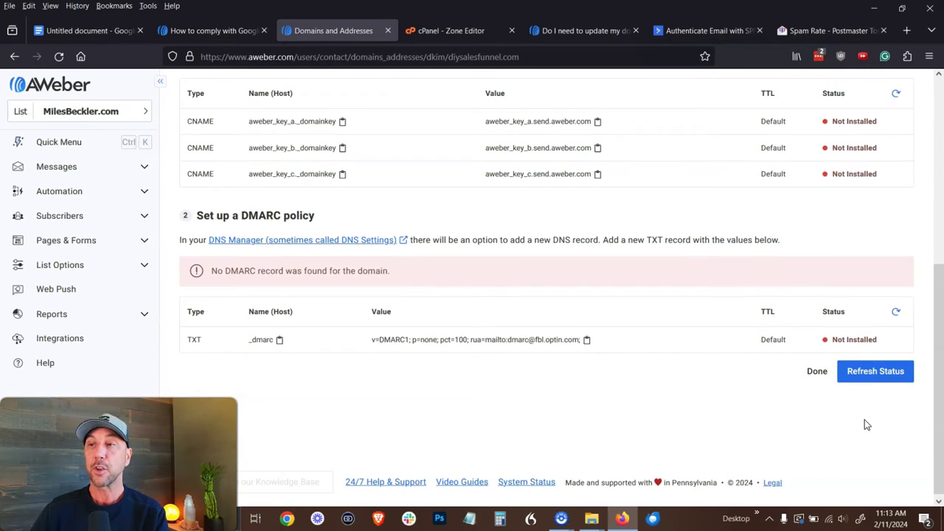
left_click(859, 372)
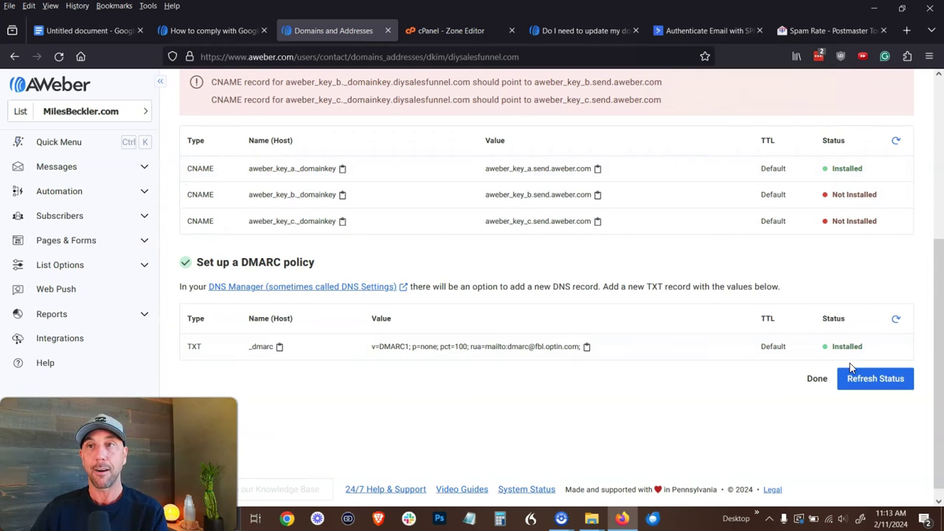
Step: Open AWeber's help article on updating a domain's SPF record and read its guidance down to the example record
left_click(563, 28)
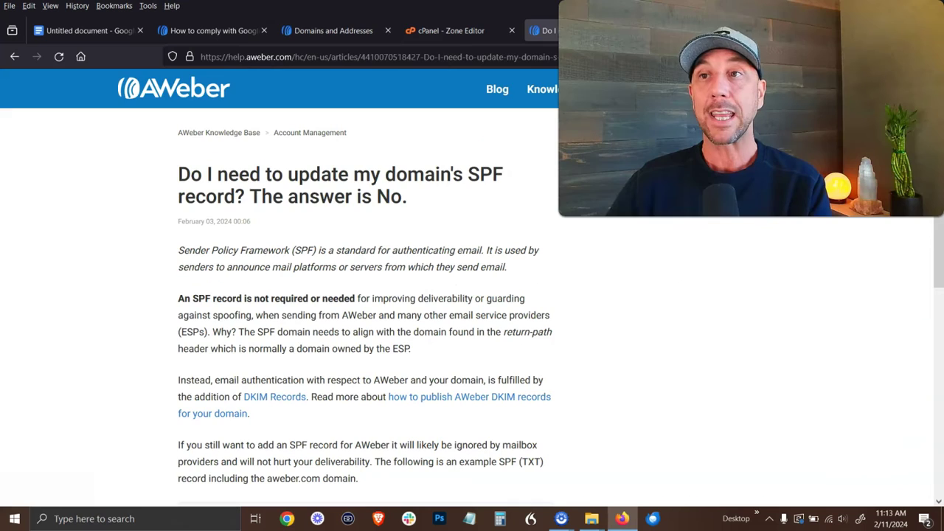
left_click_drag(545, 29, 463, 30)
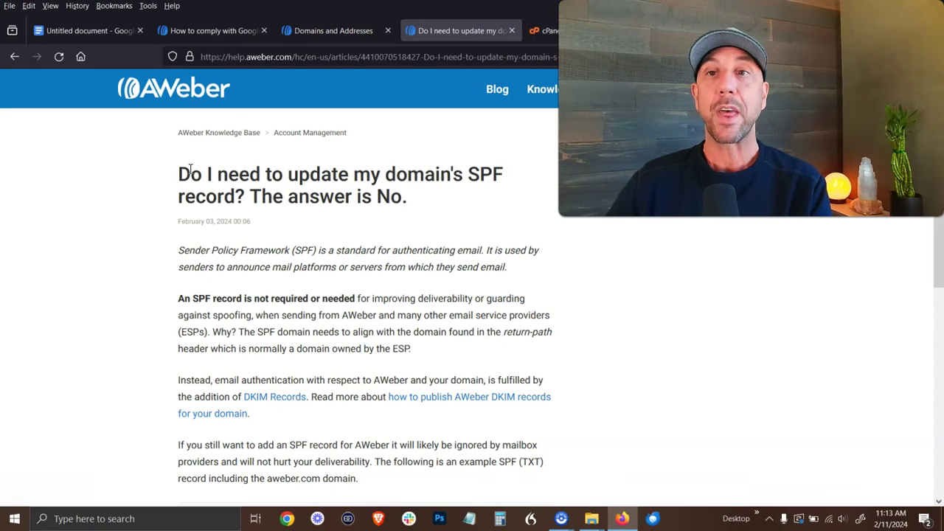
left_click_drag(332, 174, 481, 197)
left_click(534, 226)
scroll(497, 234, "down", 2)
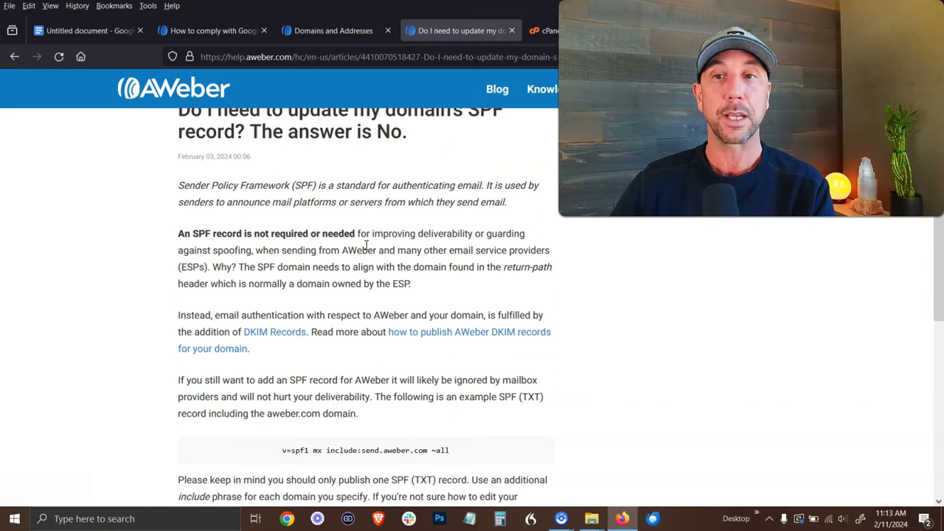
scroll(254, 232, "down", 4)
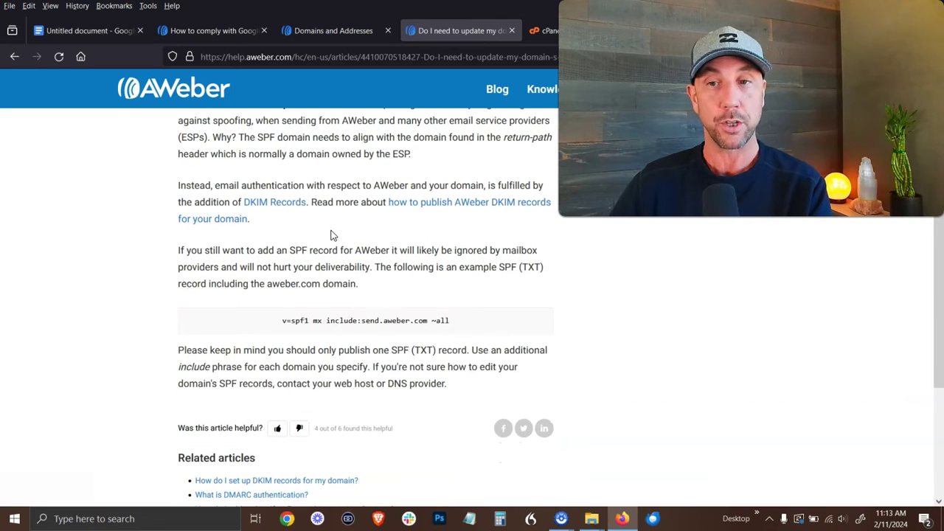
Step: Copy AWeber's example SPF value v=spf1 mx include:send.aweber.com ~all into a new TXT record in cPanel's diysalesfunnel.com zone
triple_click(404, 320)
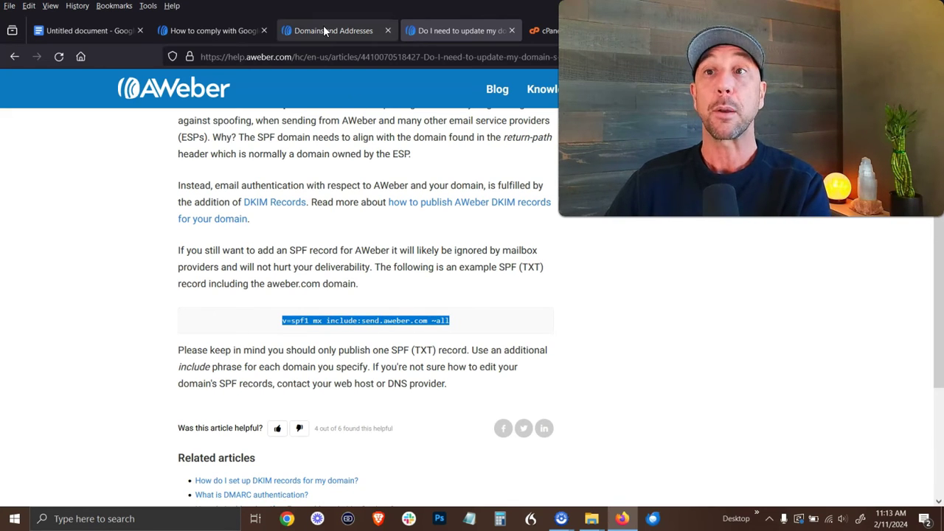
left_click(546, 31)
scroll(488, 243, "down", 3)
scroll(488, 243, "down", 5)
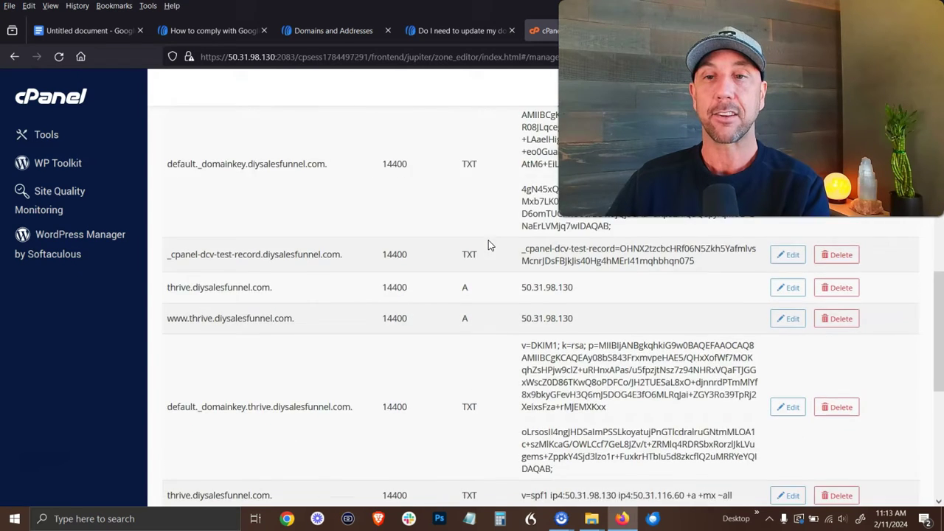
scroll(488, 239, "up", 10)
left_click(881, 295)
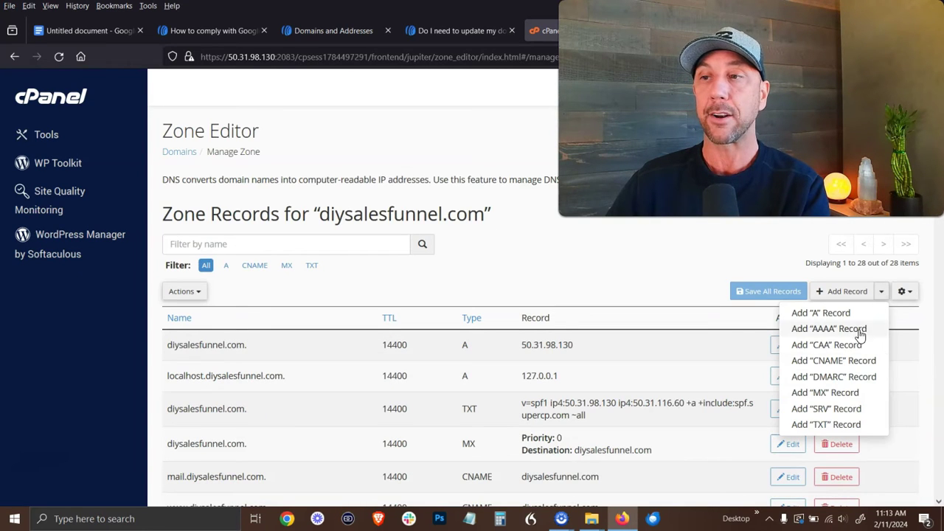
left_click(830, 428)
left_click(678, 362)
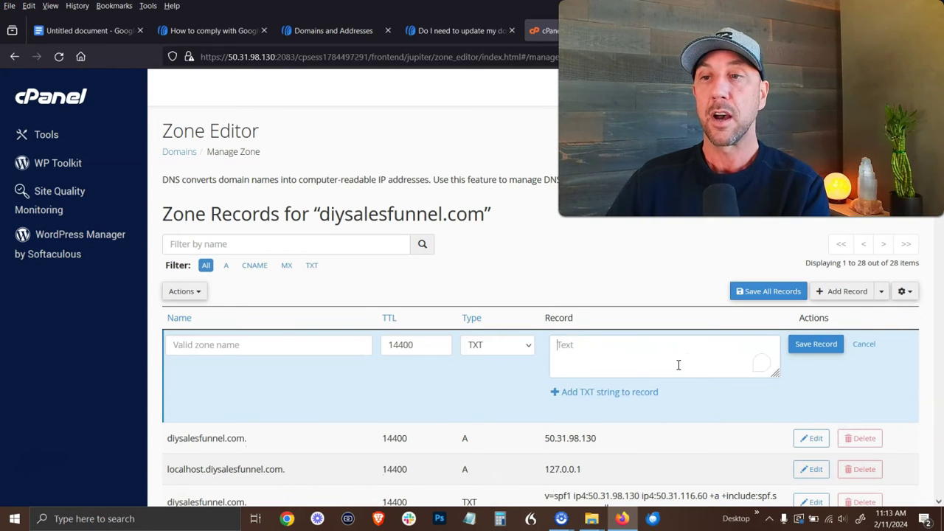
key("ctrl+v")
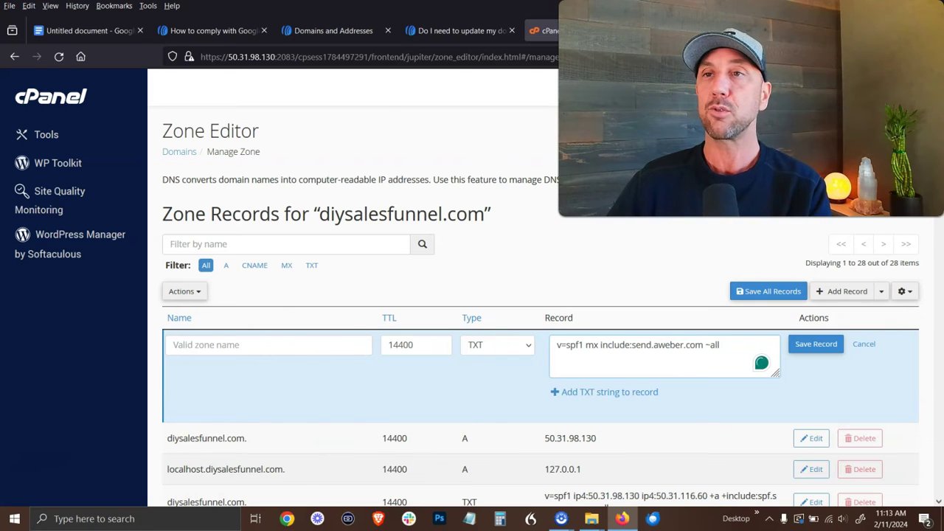
Step: Reread AWeber's article on whether an SPF record is needed, and return to the unsaved TXT record in cPanel
left_click(445, 31)
scroll(207, 303, "up", 2)
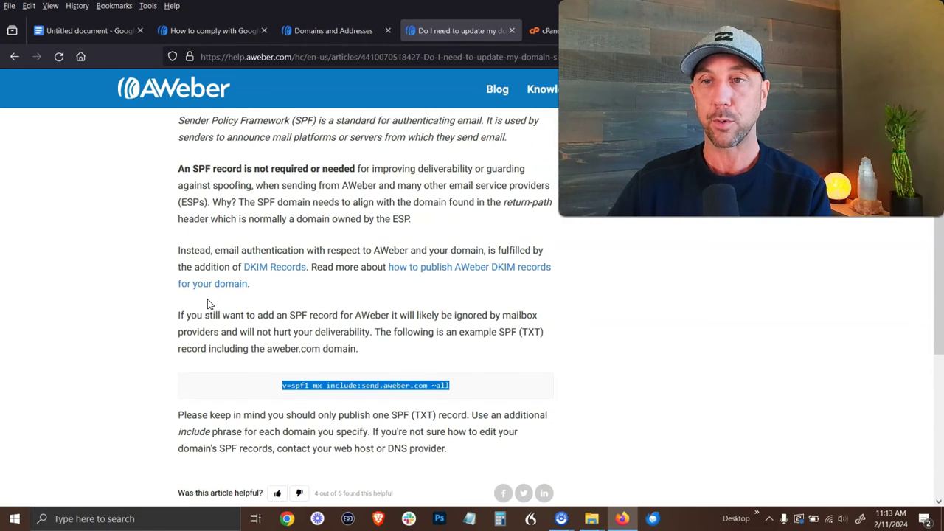
scroll(207, 299, "up", 3)
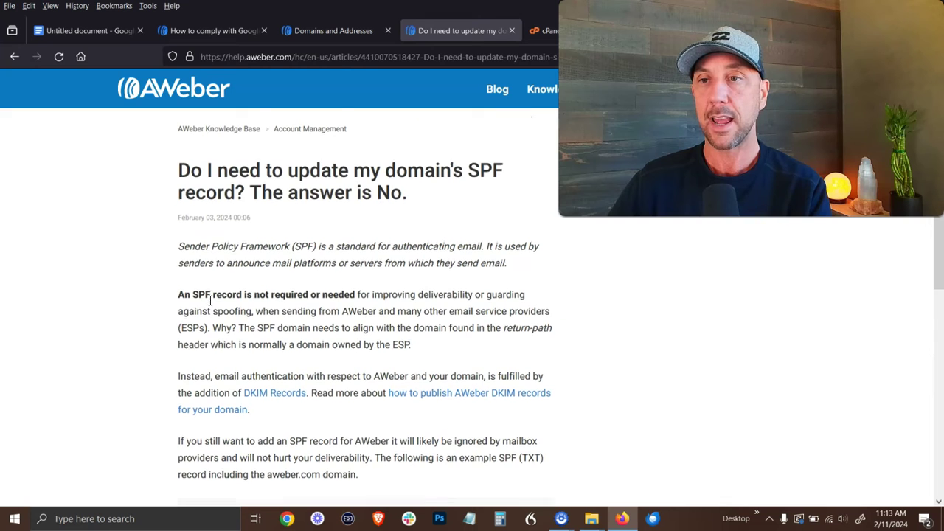
scroll(222, 302, "down", 5)
scroll(214, 301, "up", 2)
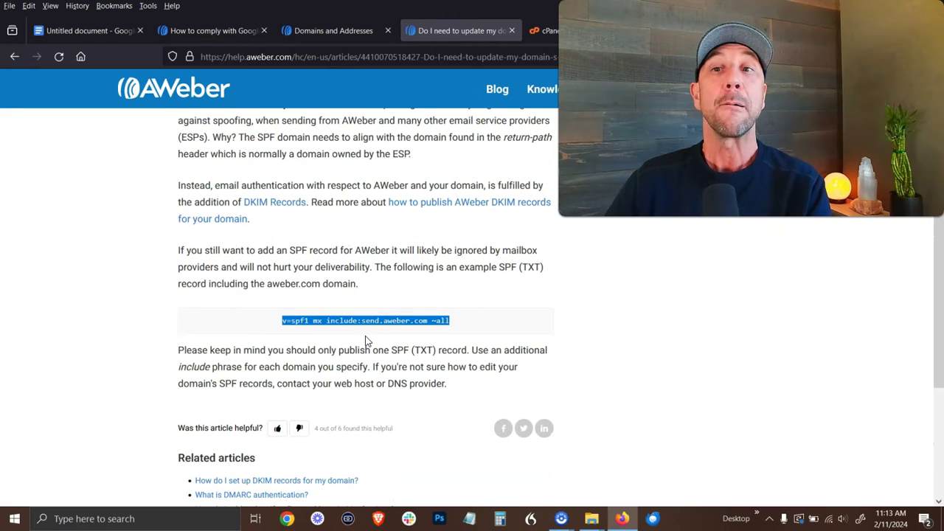
left_click(722, 284)
scroll(581, 289, "up", 2)
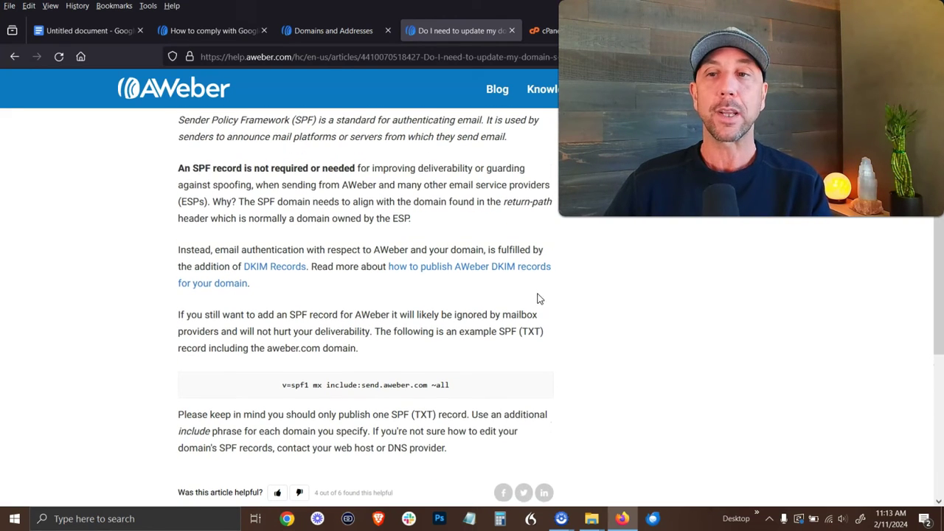
left_click(545, 31)
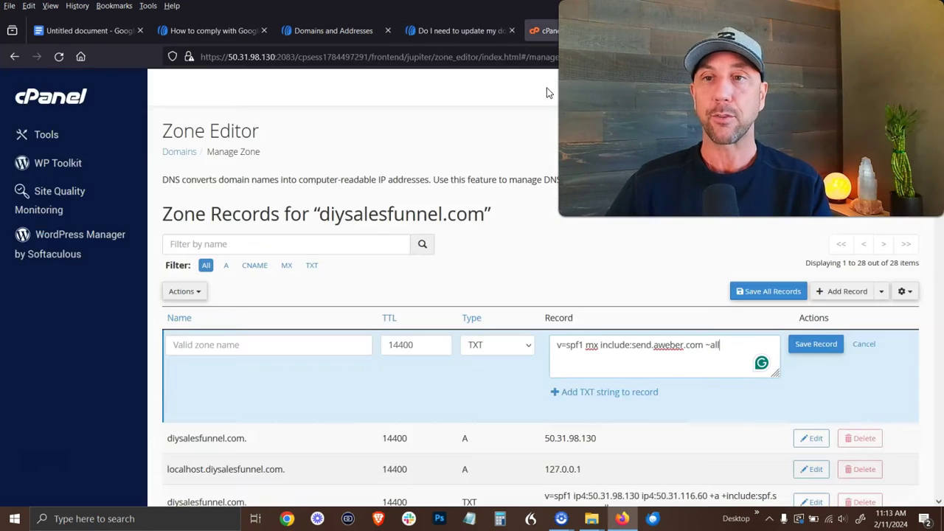
left_click(210, 345)
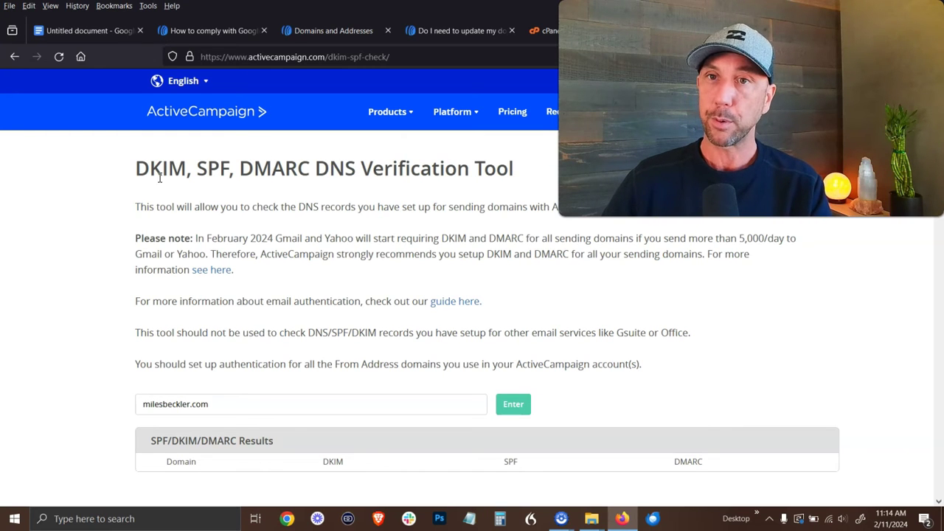
Step: Check the already entered domain with ActiveCampaign's DNS verification tool and examine its DKIM, SPF and DMARC results
left_click_drag(138, 168, 522, 170)
left_click(545, 175)
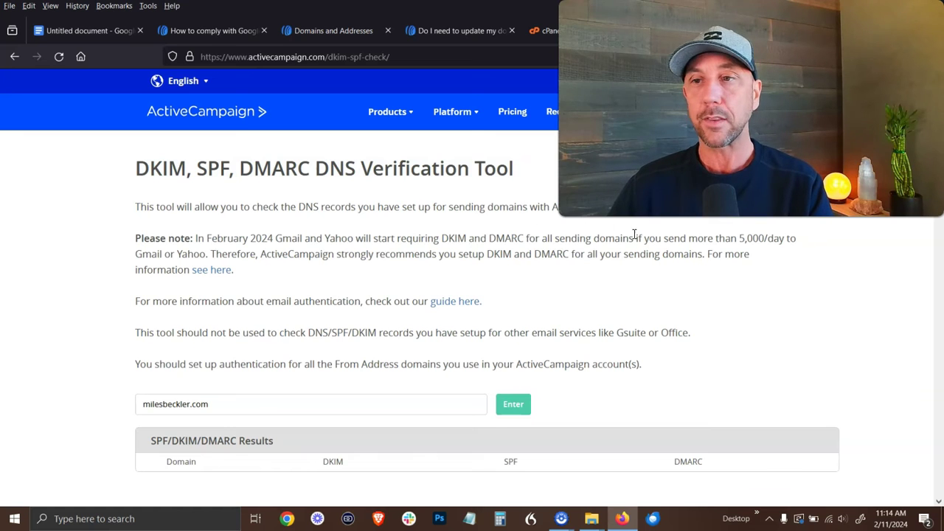
scroll(583, 282, "down", 1)
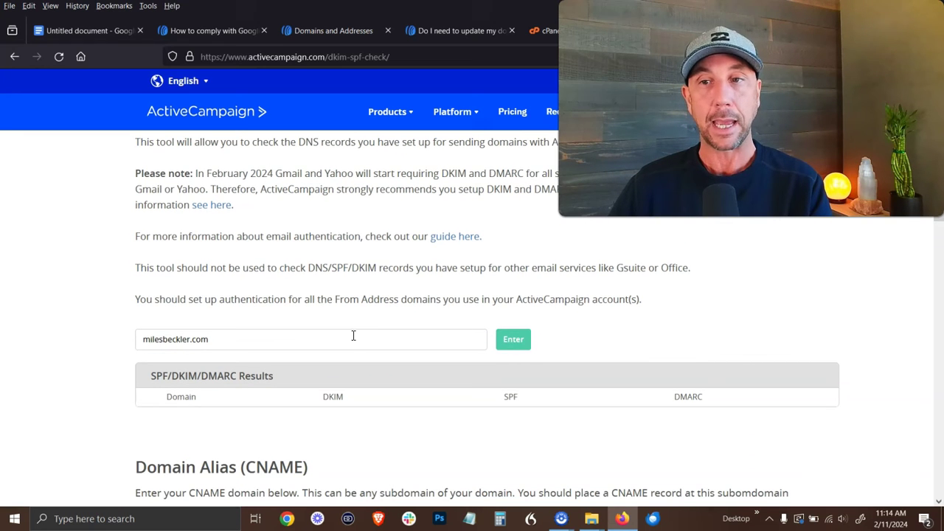
left_click(525, 345)
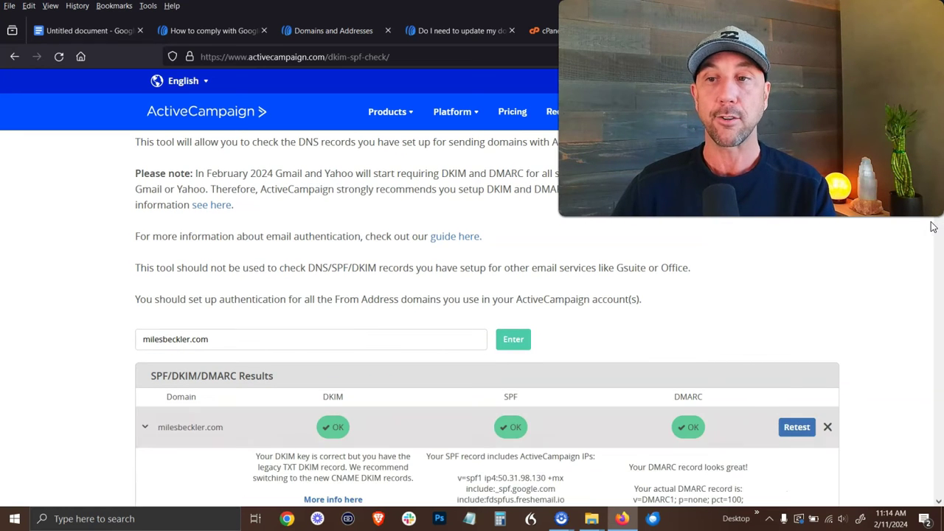
scroll(932, 220, "down", 3)
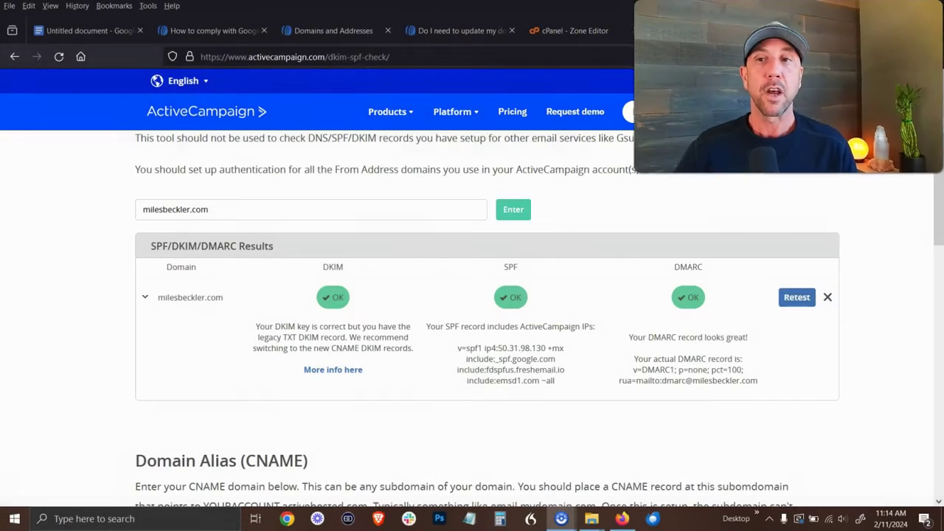
scroll(883, 208, "up", 1)
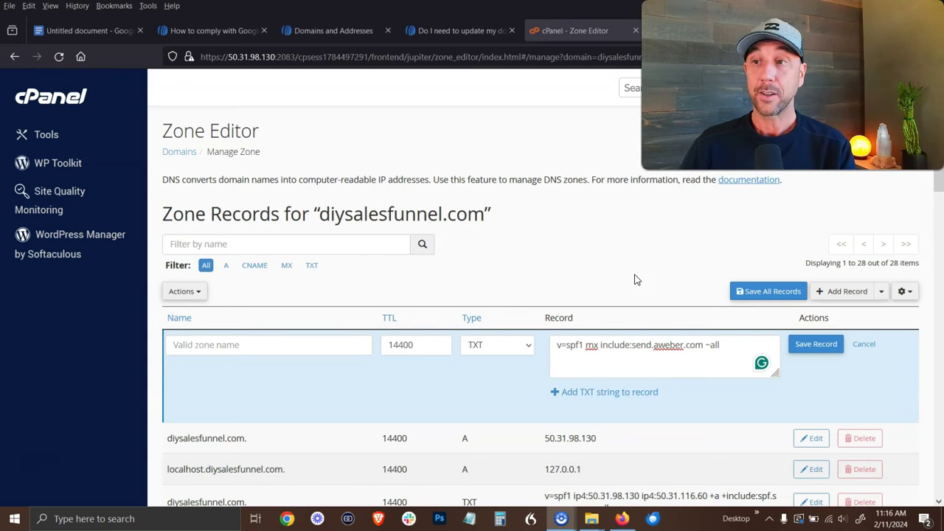
Step: Name the new SPF TXT record diysalesfunnel.com in cPanel's Zone Editor and save it
left_click(818, 345)
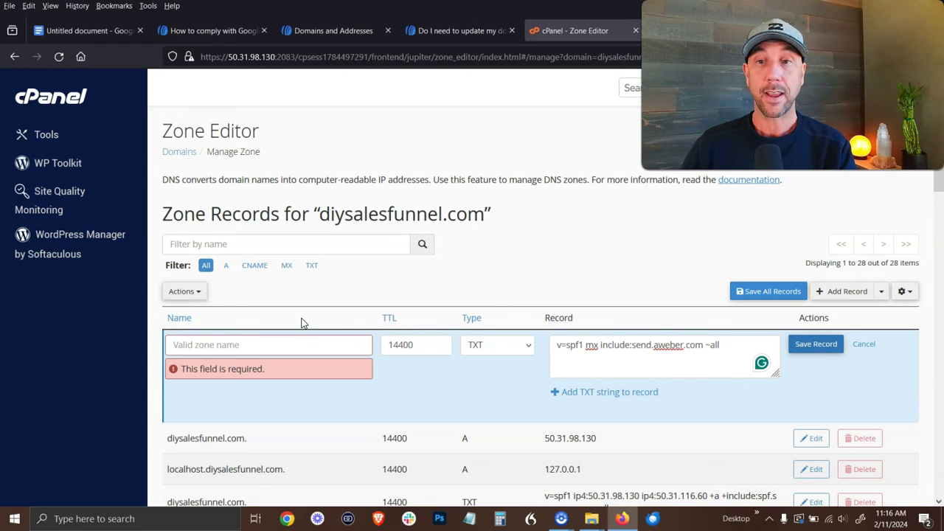
left_click(312, 344)
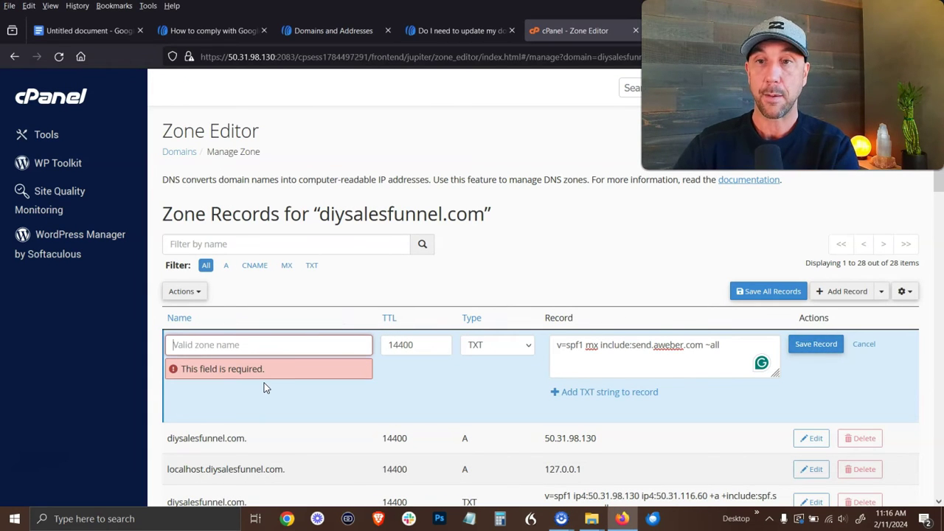
type("diysalesfunnel.com")
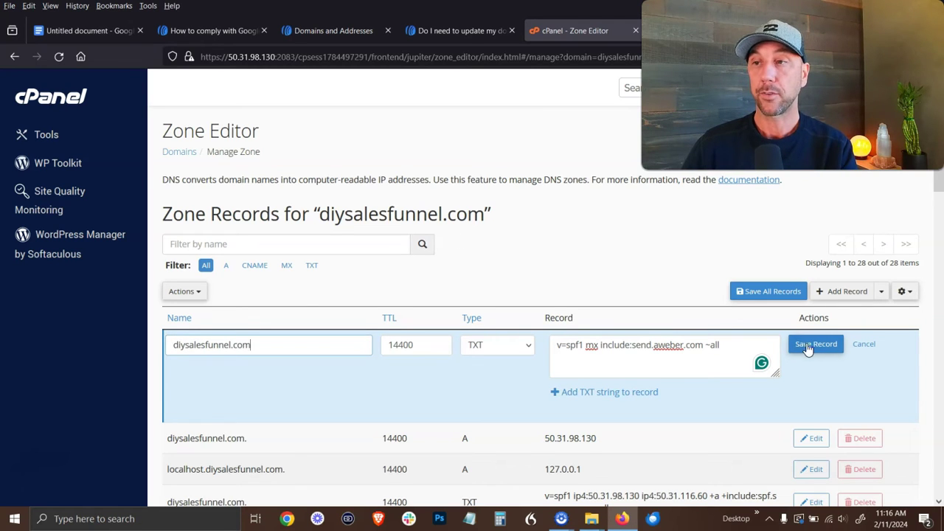
left_click(811, 344)
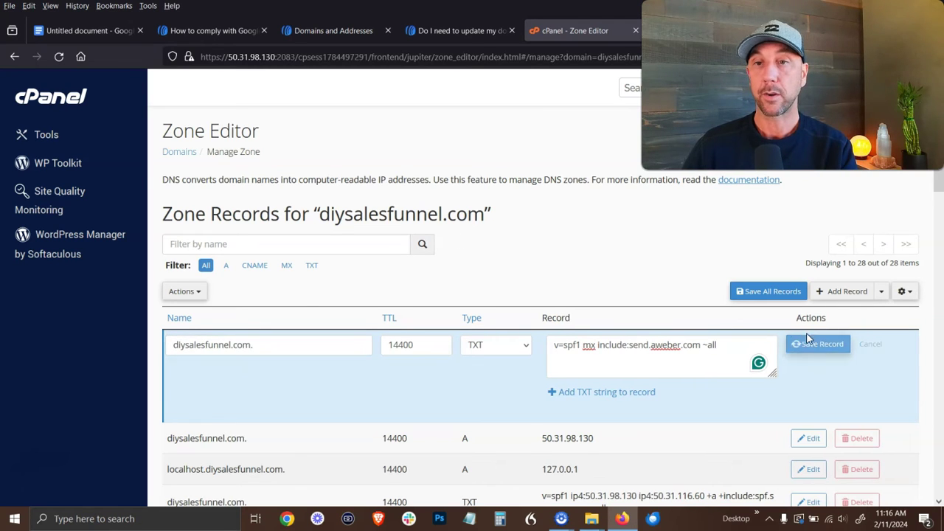
Step: Review the AWeber DKIM, DMARC and SPF records at the end of the diysalesfunnel.com zone list
scroll(333, 333, "down", 8)
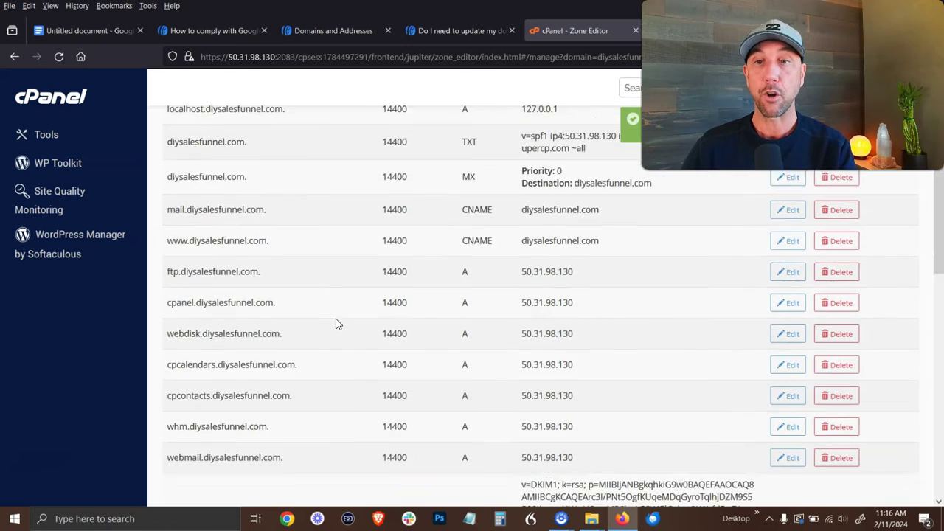
scroll(353, 339, "down", 10)
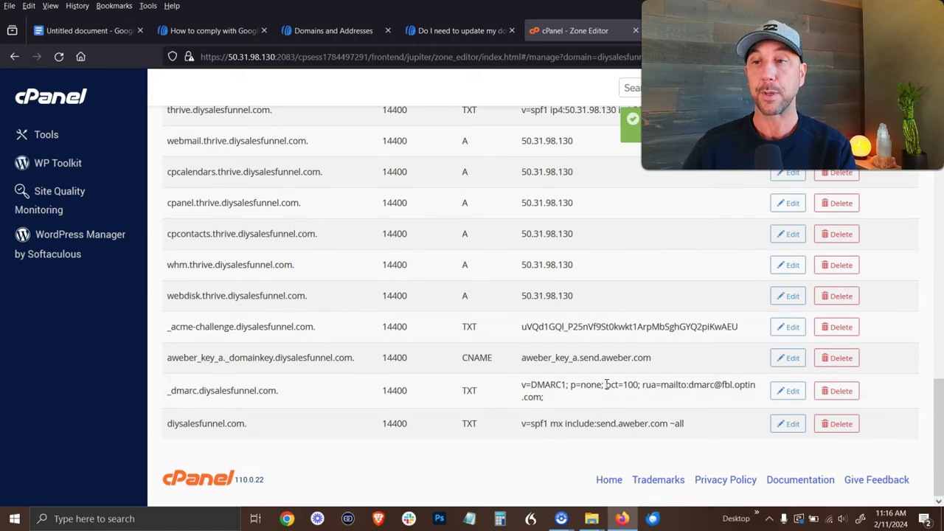
left_click_drag(652, 359, 153, 356)
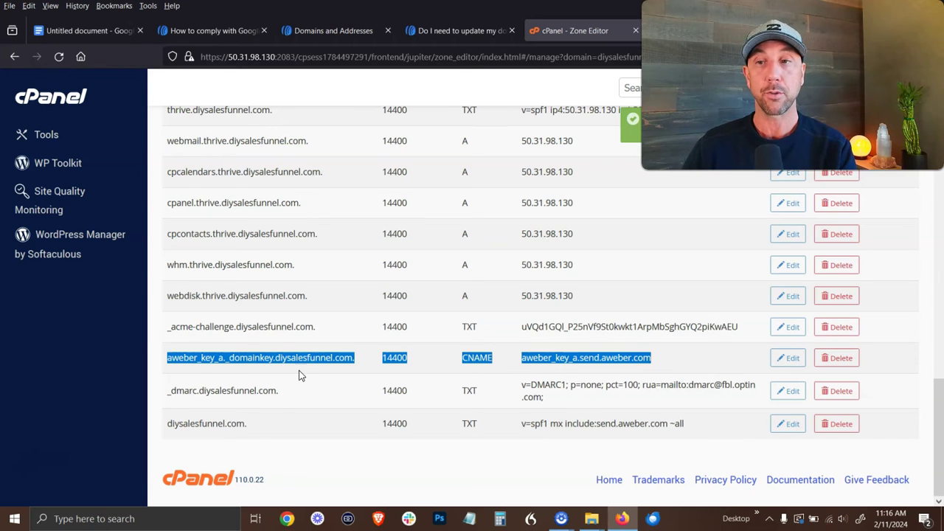
Step: Check AWeber's DKIM and DMARC installation status for diysalesfunnel.com against its help article on SPF records
left_click(349, 23)
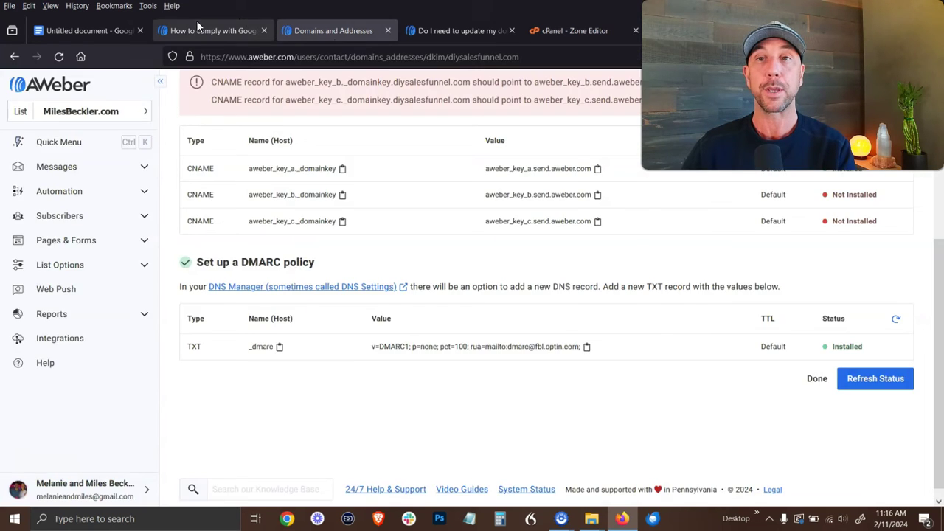
left_click(195, 27)
left_click(444, 27)
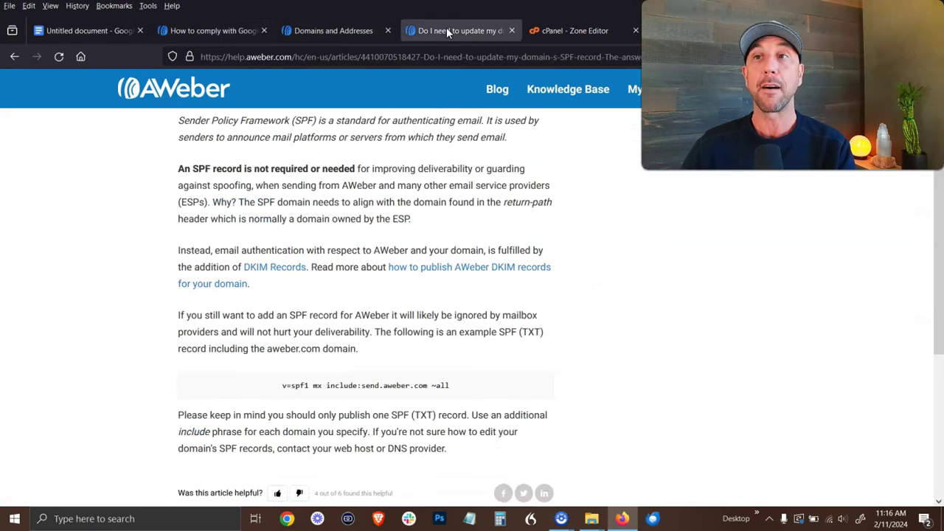
left_click(350, 27)
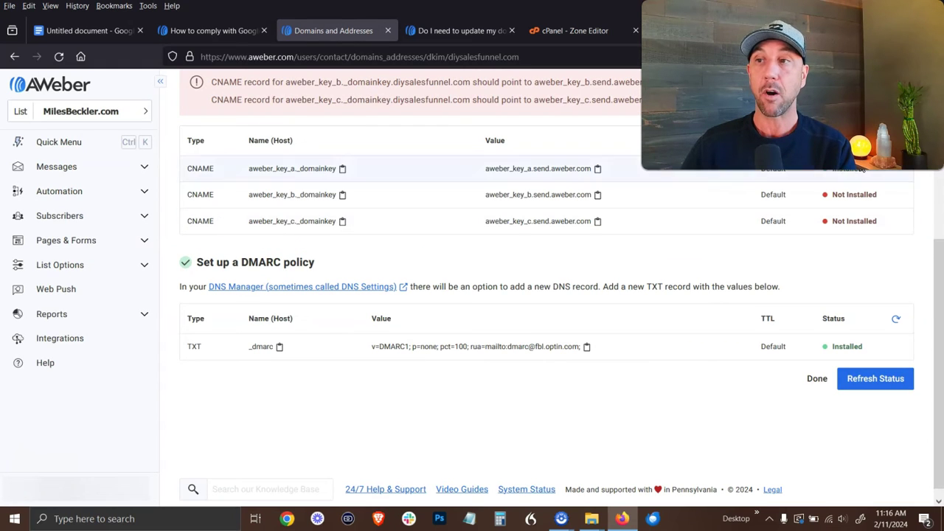
left_click(461, 28)
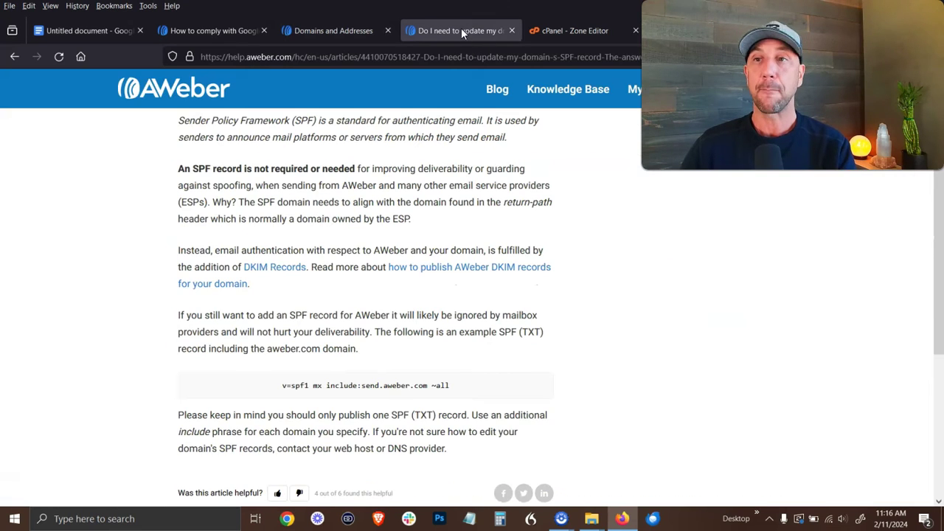
Step: Examine the existing DKIM, SPF and DMARC results in ActiveCampaign's verification tool, focusing on the SPF record's include entries
left_click(700, 30)
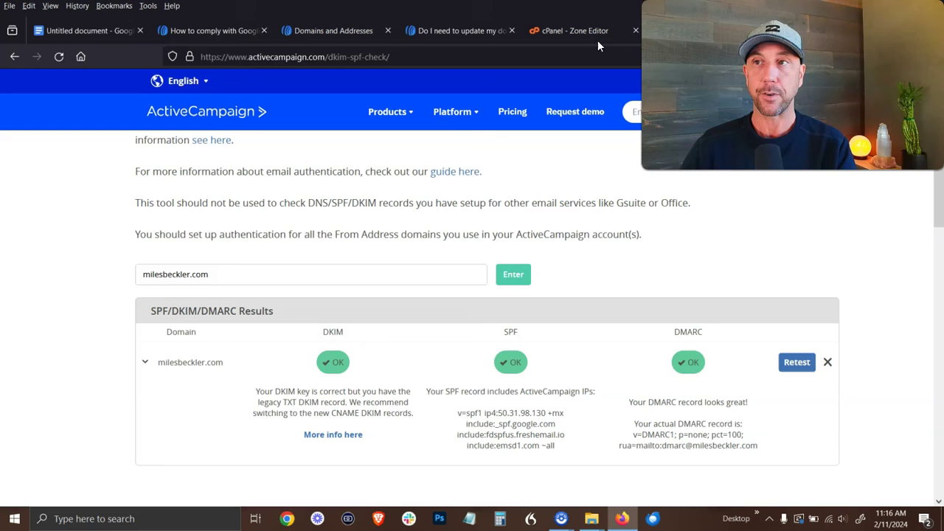
scroll(258, 219, "down", 2)
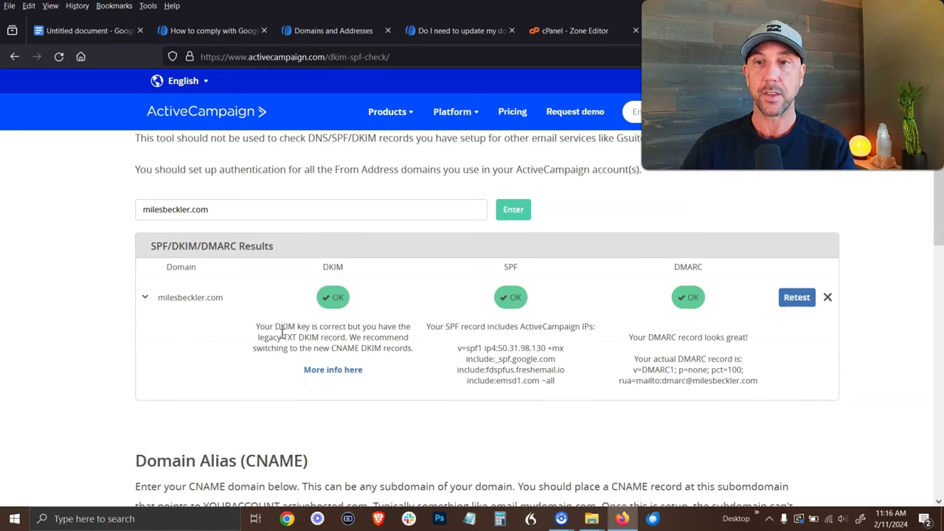
left_click_drag(455, 352, 751, 382)
left_click(407, 183)
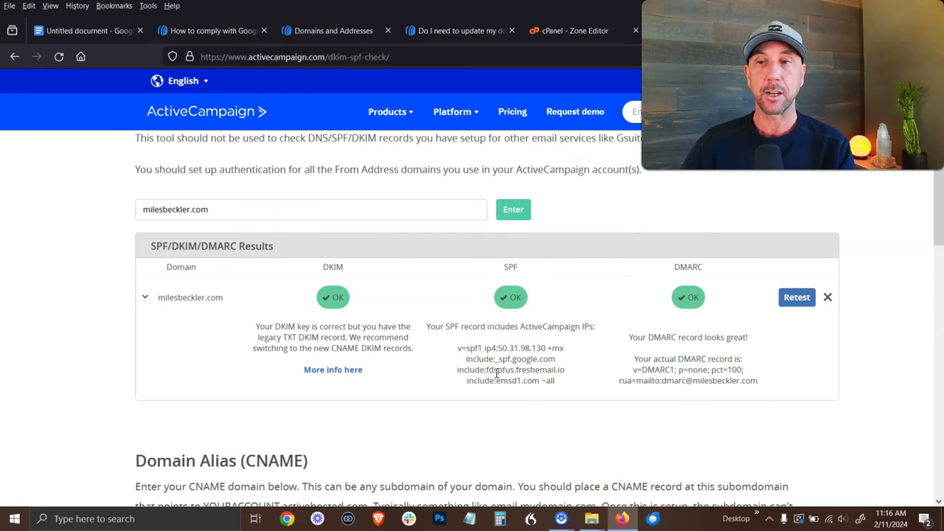
left_click_drag(525, 380, 538, 381)
left_click(538, 381)
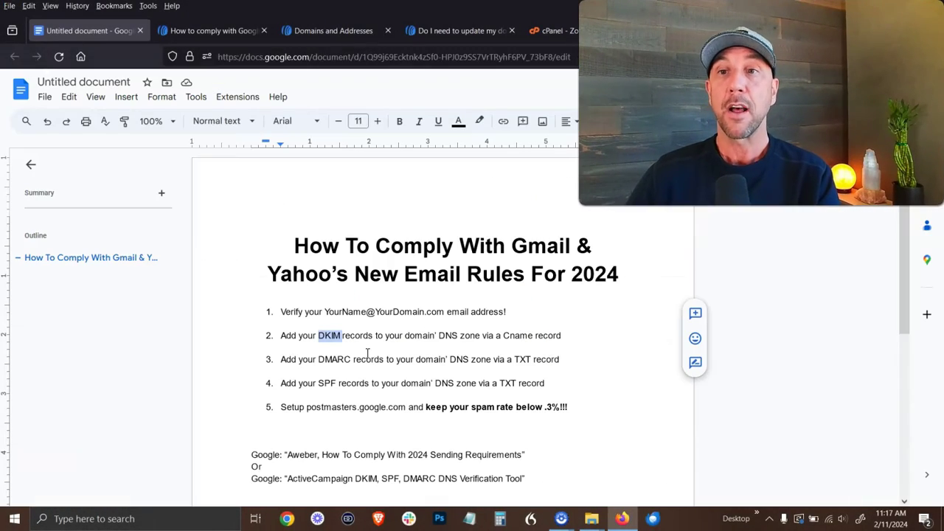
Step: Review the compliance checklist in Google Docs through the postmasters.google.com item, and switch to Google Postmaster Tools
left_click_drag(270, 309, 586, 382)
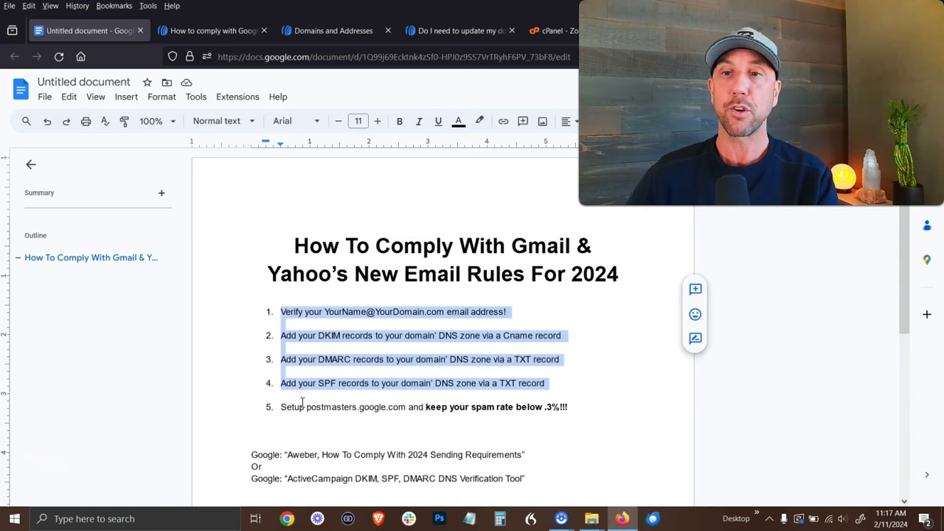
left_click_drag(308, 413, 406, 407)
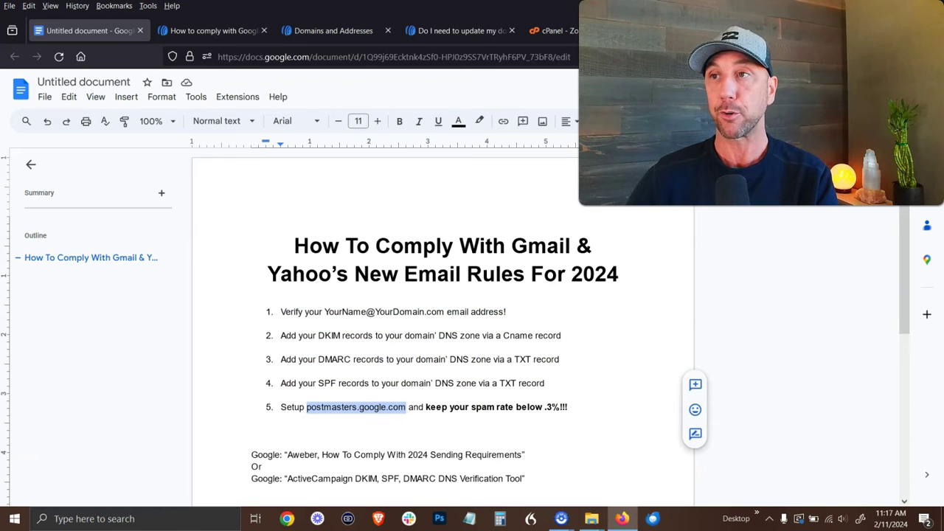
key("ctrl+Tab")
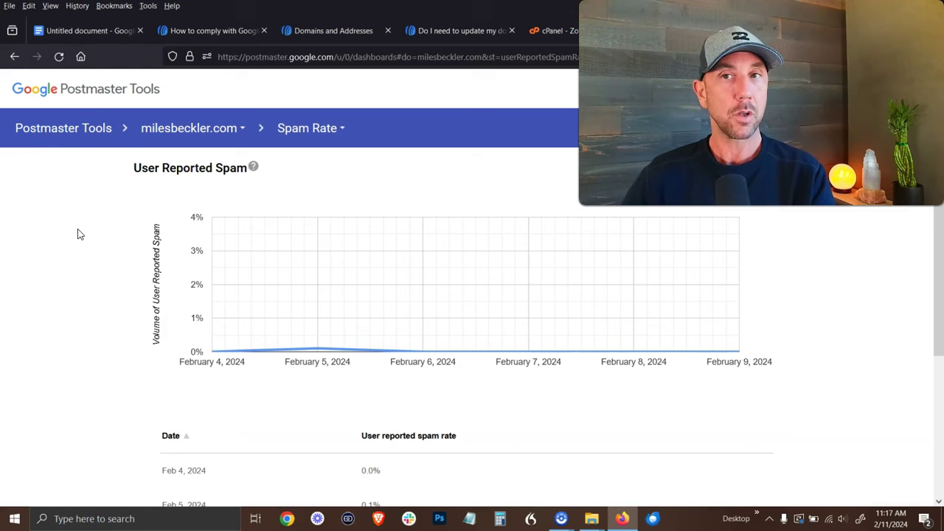
Step: Look over the available Postmaster Tools dashboards and examine the Spam Rate chart and its daily user-reported spam table
left_click(325, 127)
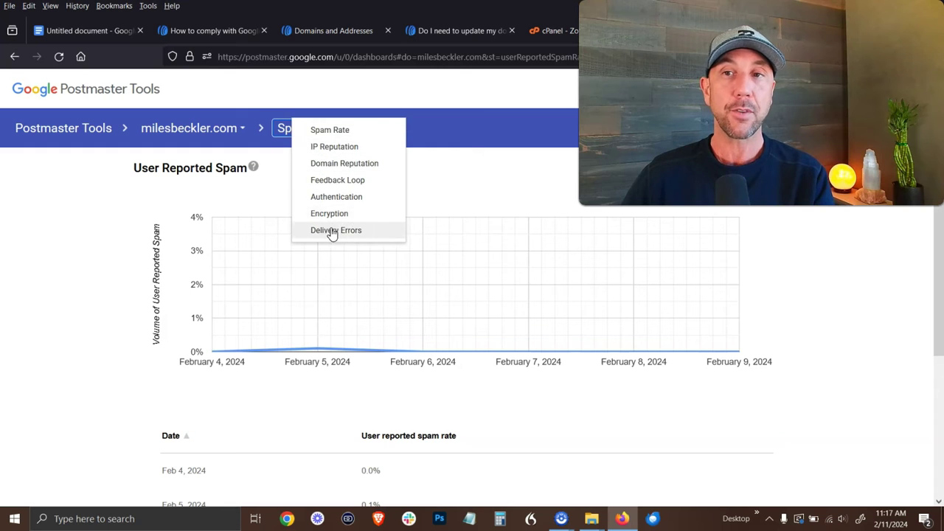
left_click(342, 137)
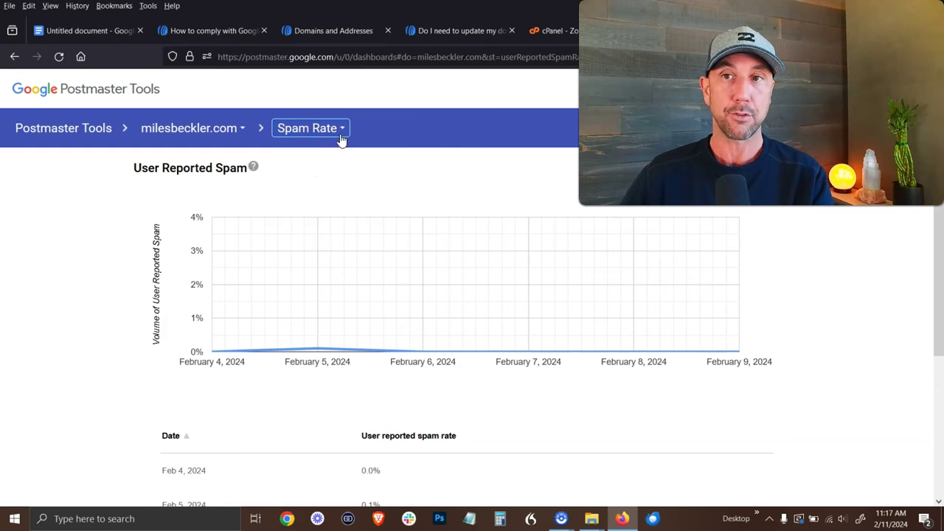
mouse_move(338, 294)
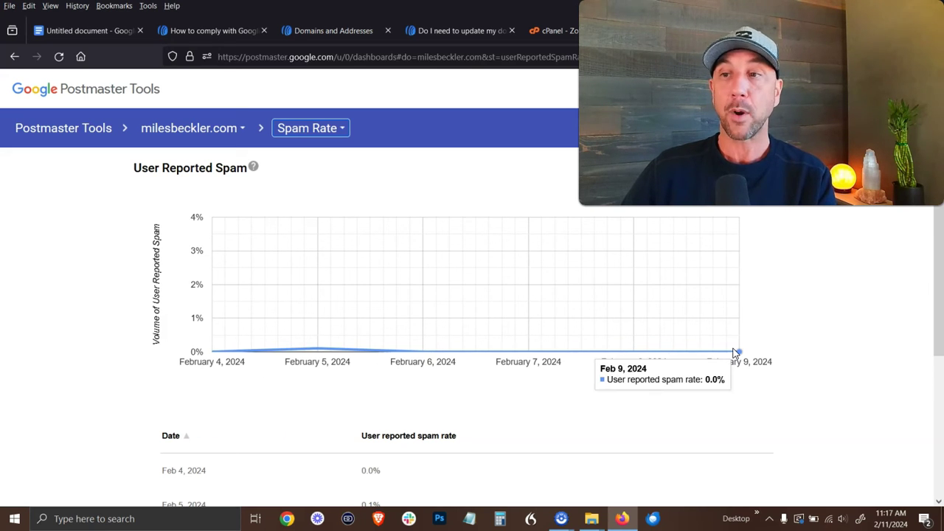
scroll(327, 347, "down", 3)
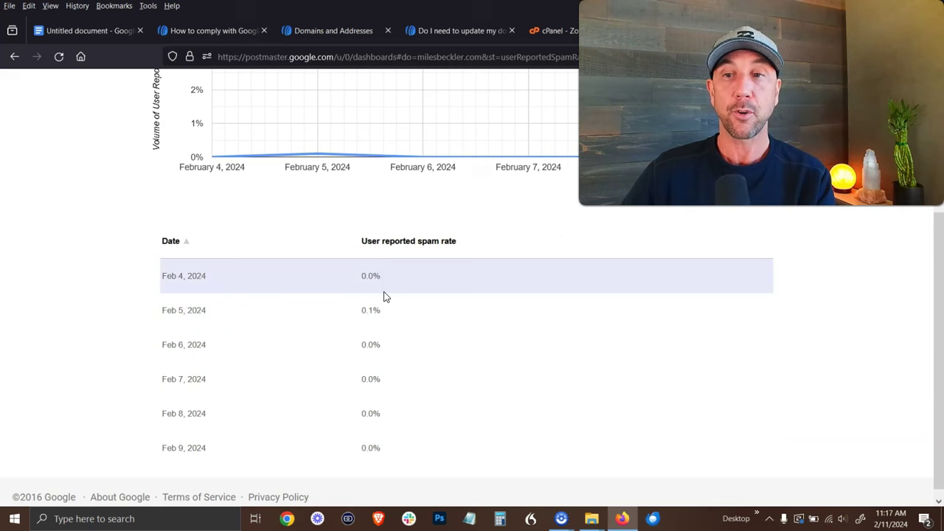
scroll(372, 302, "up", 3)
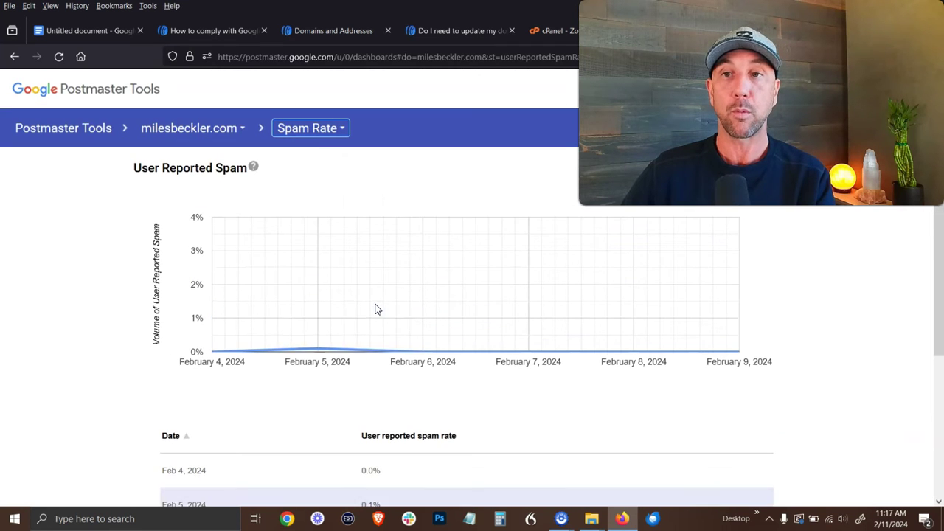
mouse_move(414, 334)
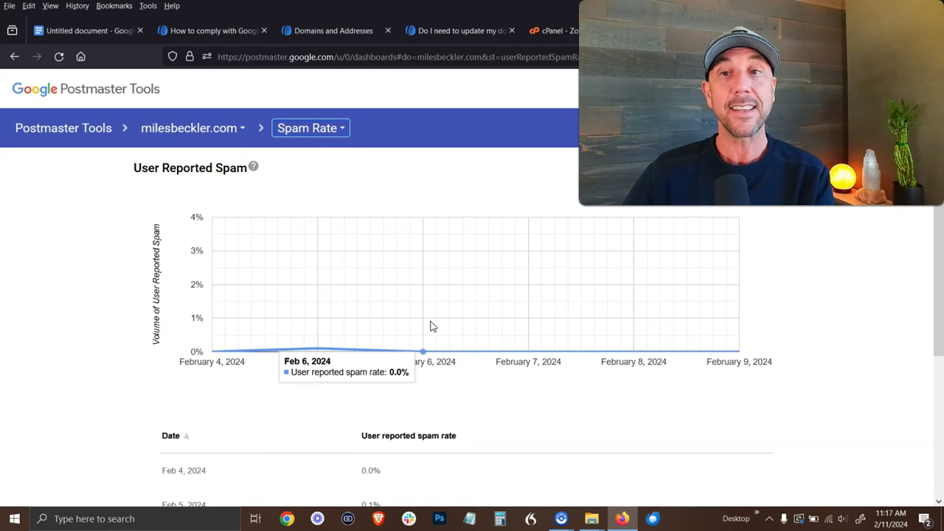